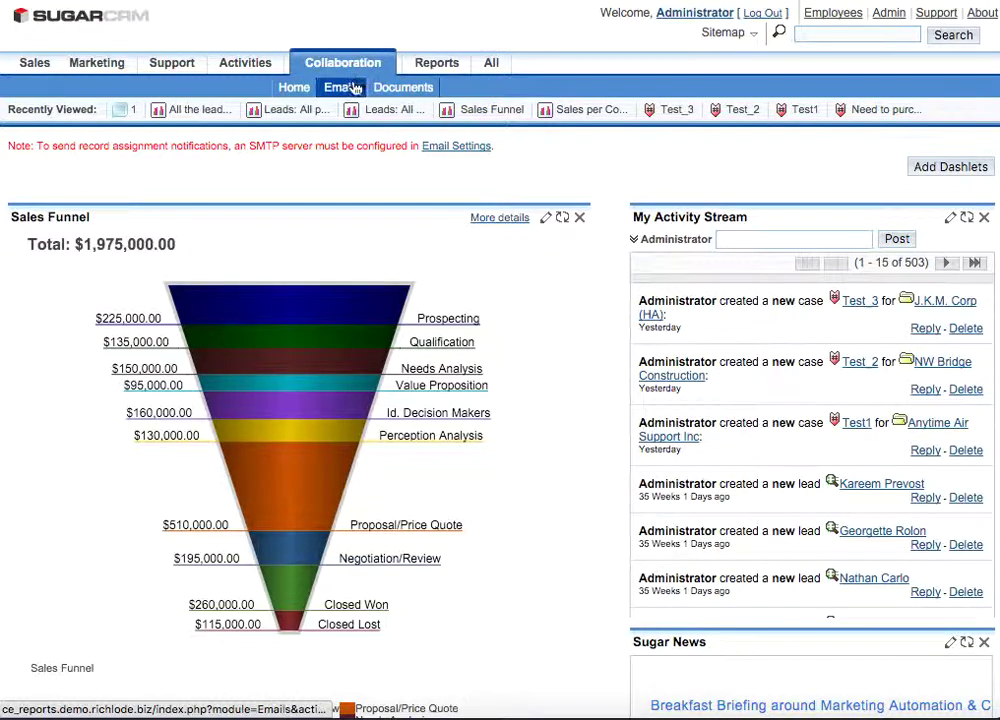
Open the Reports module from the top navigation to view saved reports.
{"action": "left_click", "coordinate": [350, 88]}
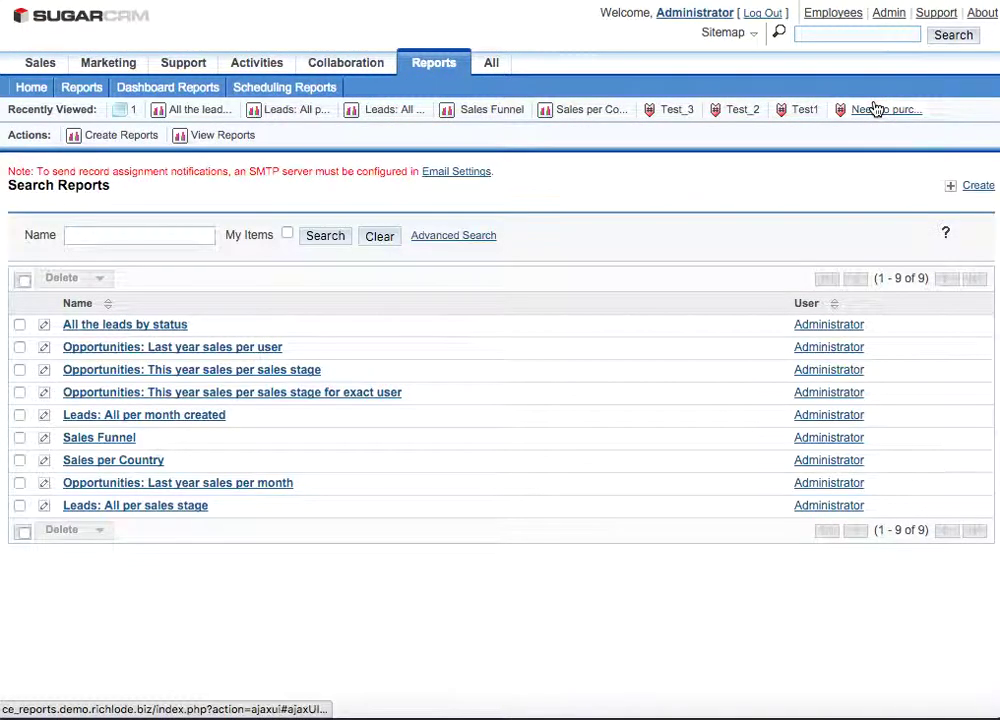
Create a new report and choose Leads as its base module.
{"action": "left_click", "coordinate": [977, 187]}
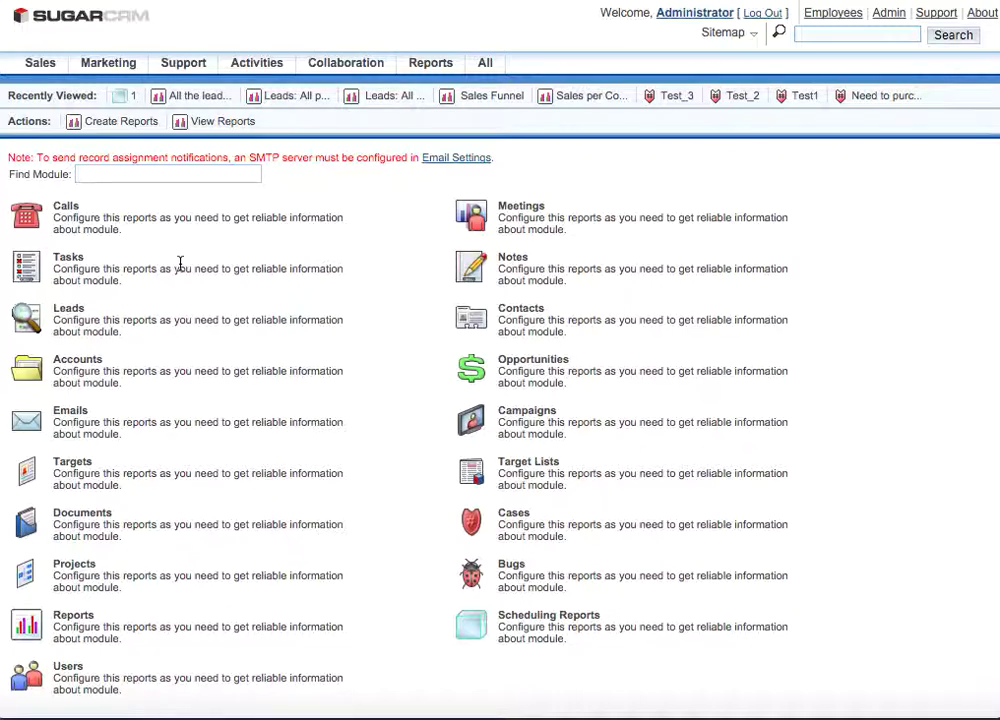
{"action": "left_click", "coordinate": [24, 325]}
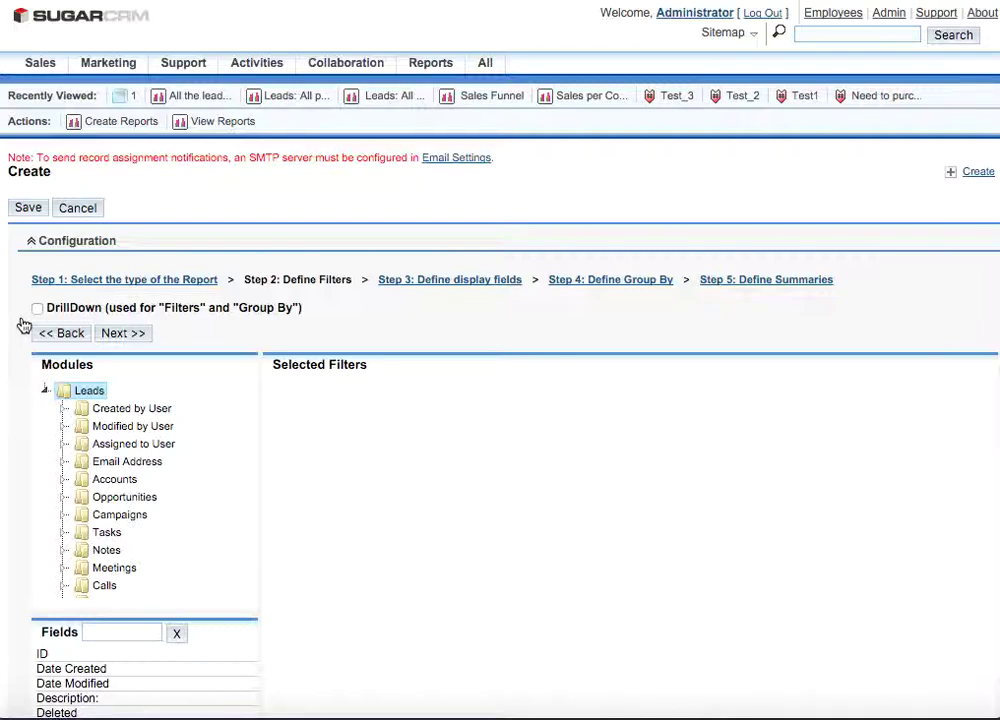
Filter fields by 'name' and add First Name, Last Name and Account Name as display columns.
{"action": "left_click", "coordinate": [126, 334]}
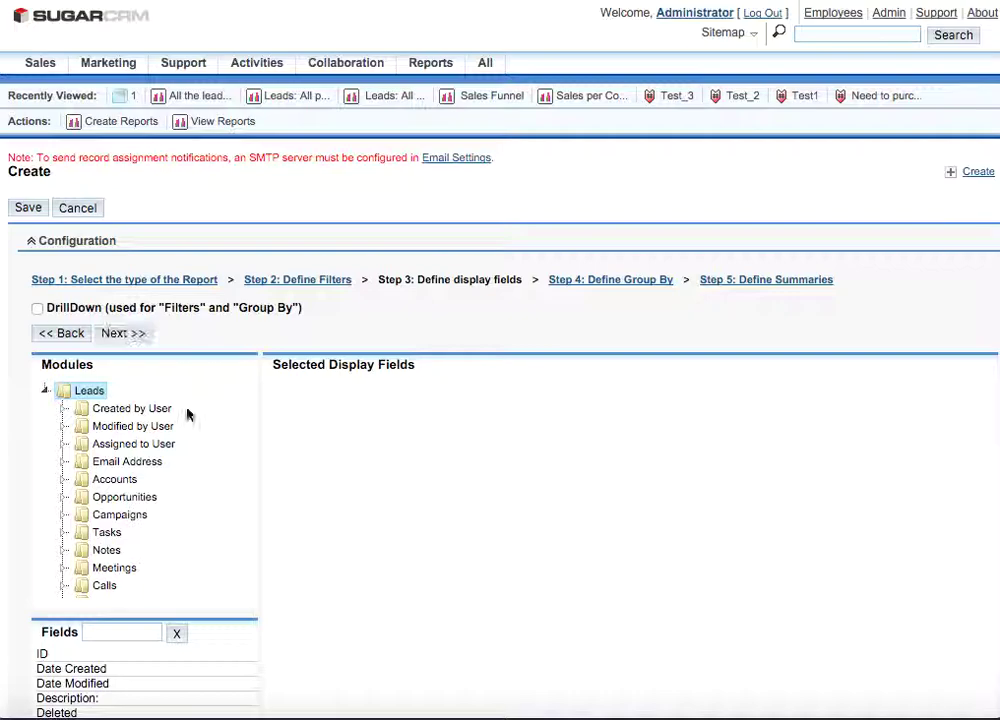
{"action": "scroll", "coordinate": [185, 415], "scroll_direction": "down", "scroll_amount": 5}
{"action": "scroll", "coordinate": [184, 424], "scroll_direction": "down", "scroll_amount": 1}
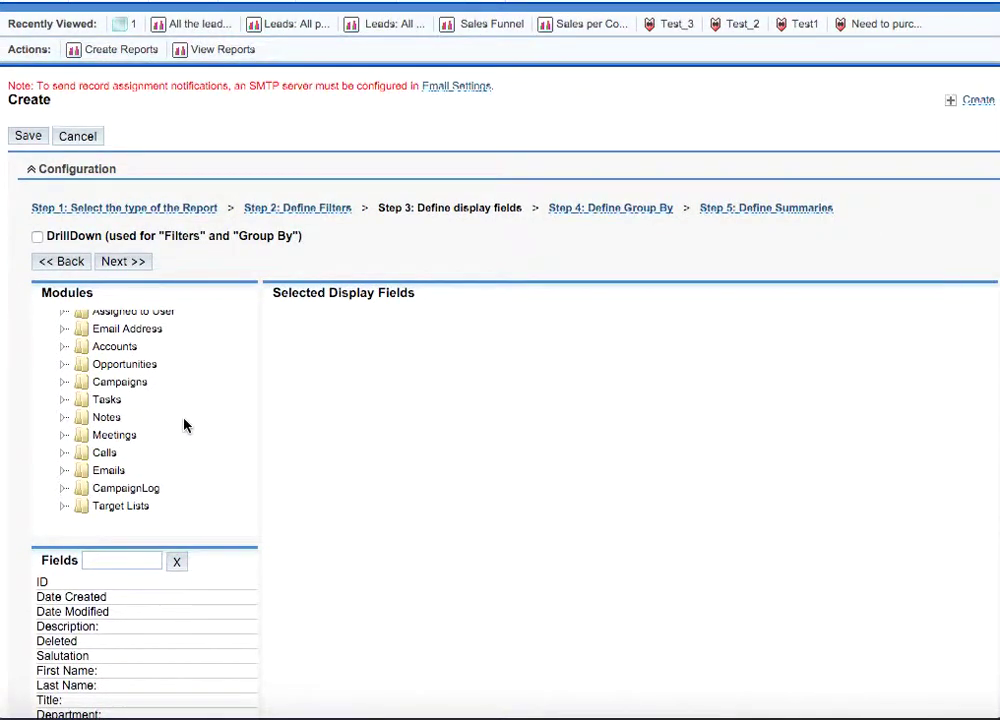
{"action": "scroll", "coordinate": [184, 426], "scroll_direction": "down", "scroll_amount": 3}
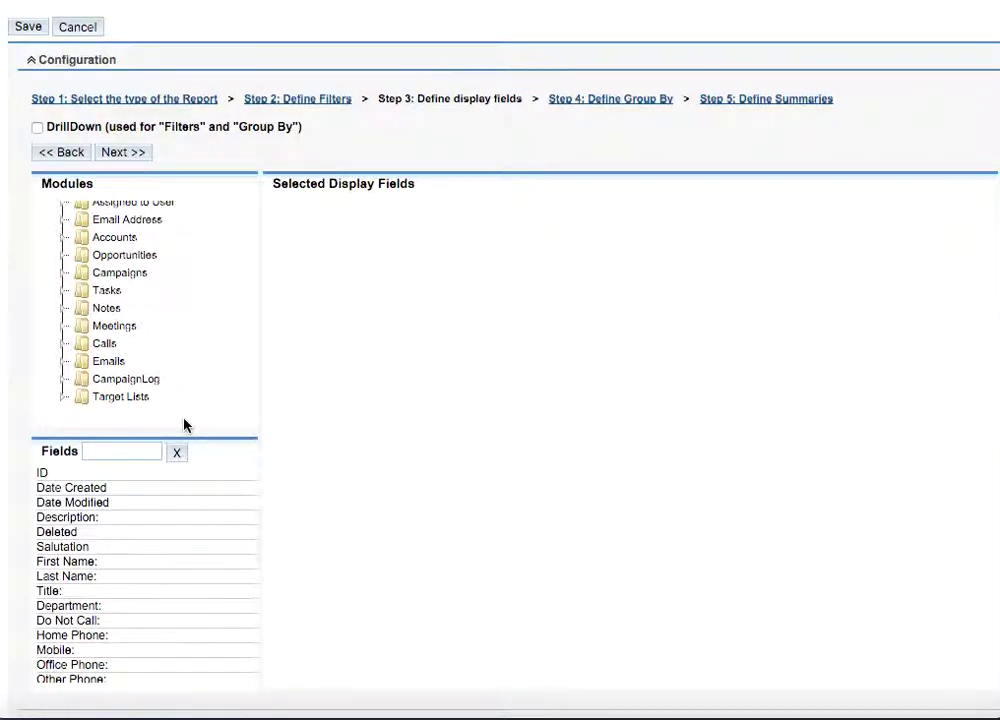
{"action": "left_click", "coordinate": [119, 457]}
{"action": "type", "text": "тфьу"}
{"action": "key", "text": "BackSpace"}
{"action": "key", "text": "BackSpace"}
{"action": "key", "text": "BackSpace"}
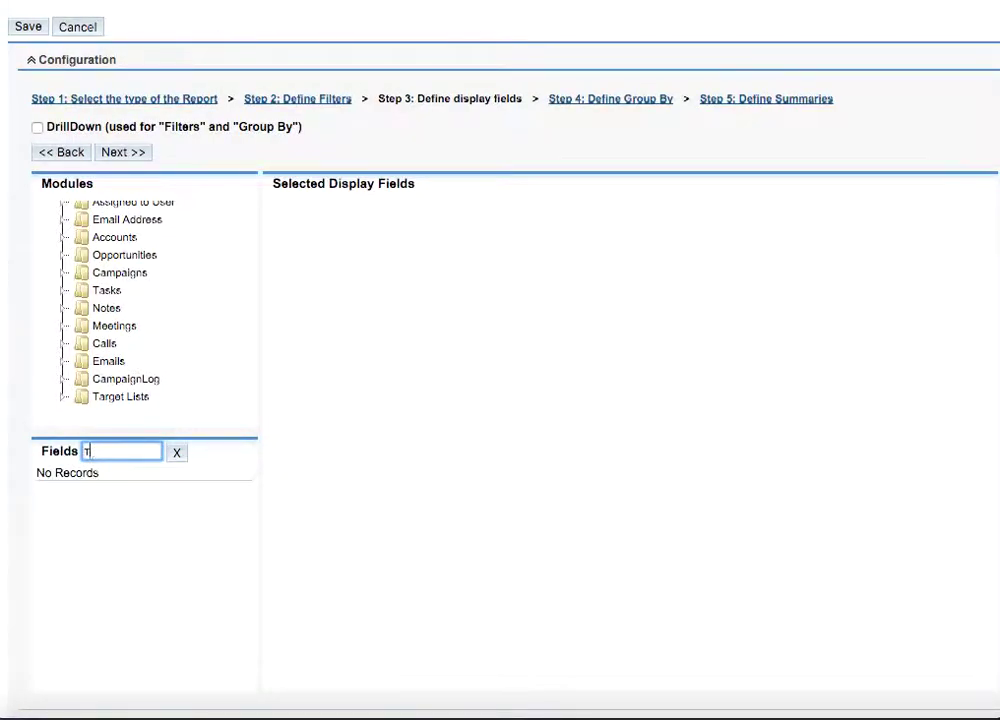
{"action": "key", "text": "BackSpace"}
{"action": "type", "text": "name"}
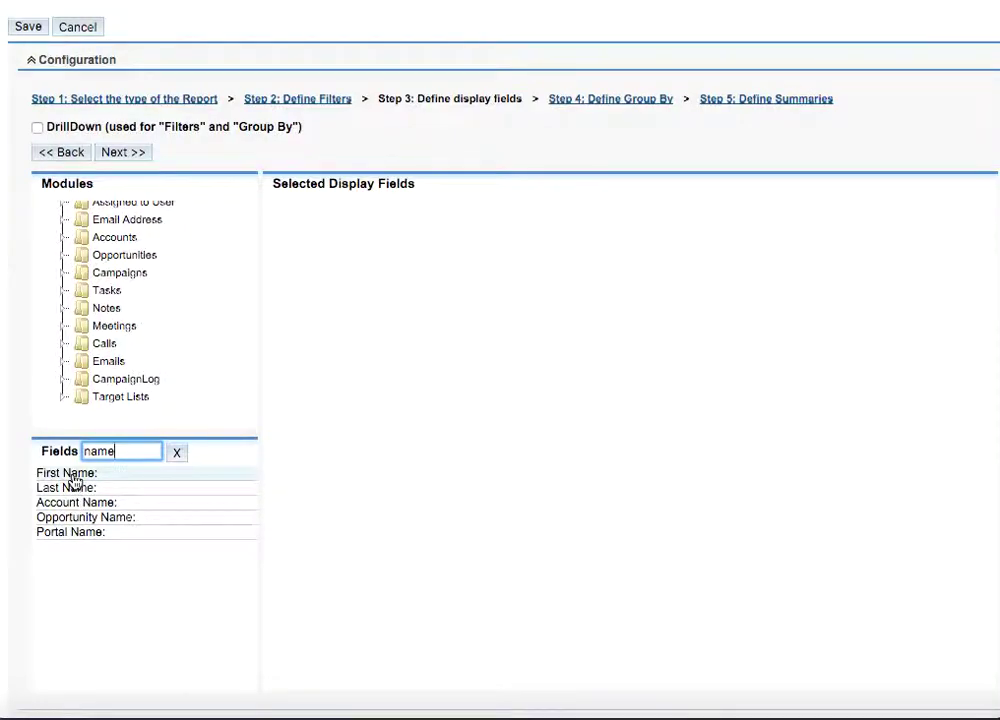
{"action": "left_click", "coordinate": [72, 475]}
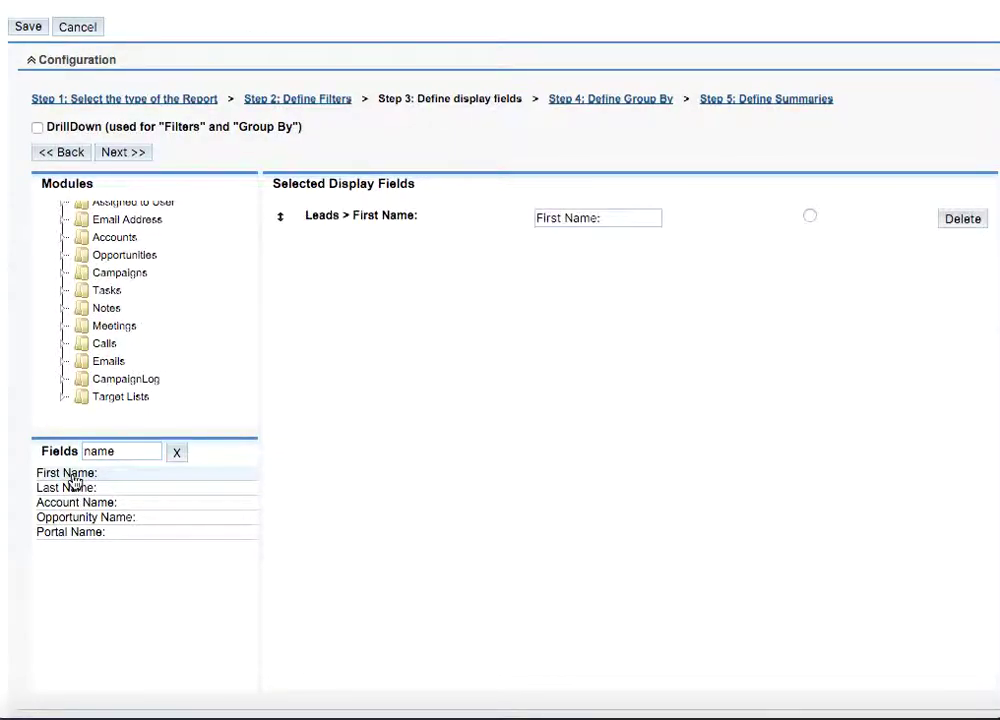
{"action": "left_click", "coordinate": [68, 488]}
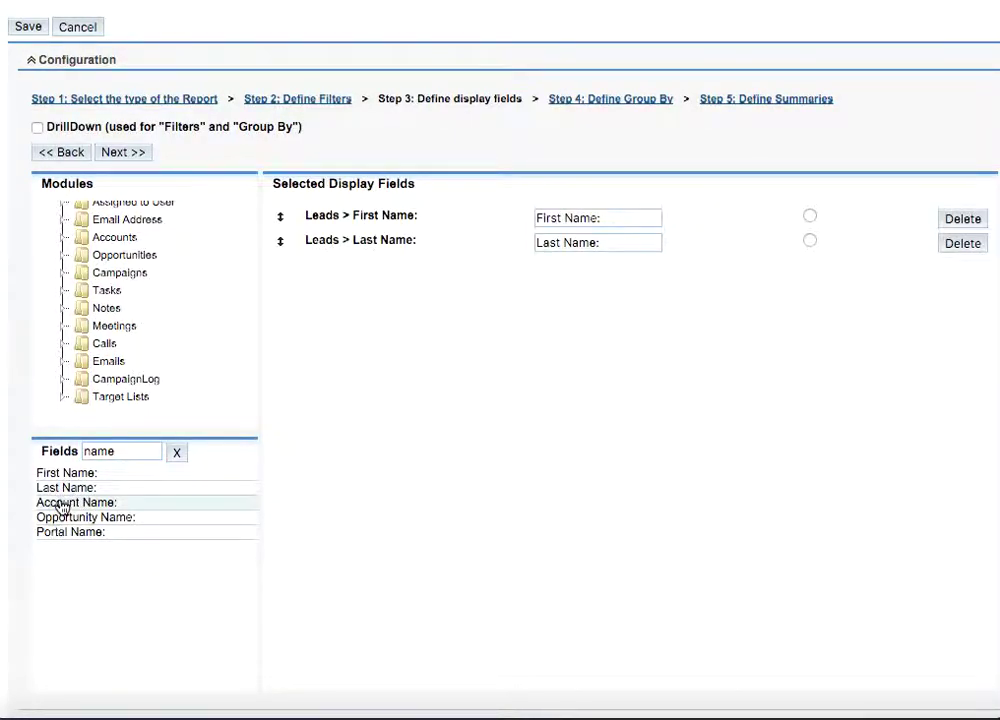
{"action": "left_click", "coordinate": [62, 503]}
Add Office Phone and Website as display columns via 'phone' and 'web' searches.
{"action": "double_click", "coordinate": [99, 451]}
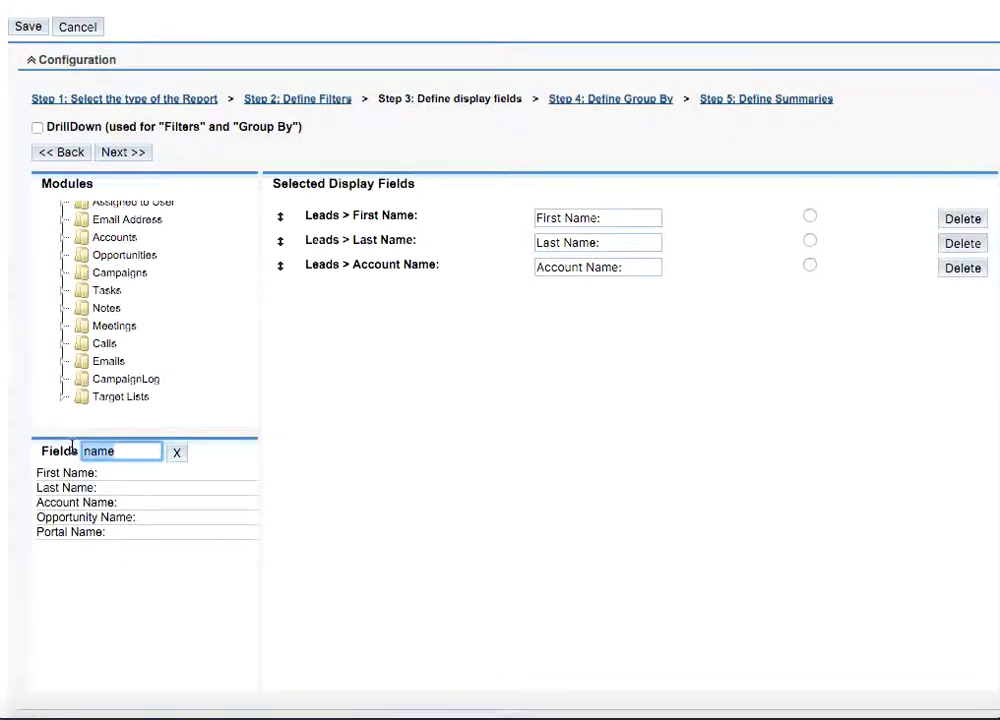
{"action": "type", "text": "phone"}
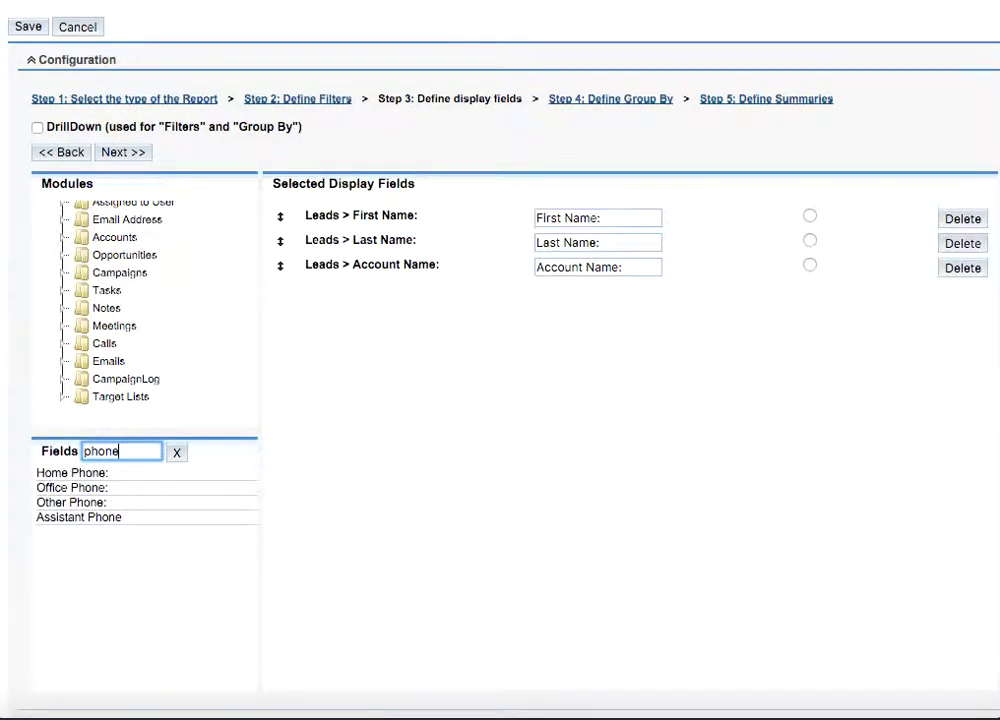
{"action": "left_click", "coordinate": [68, 489]}
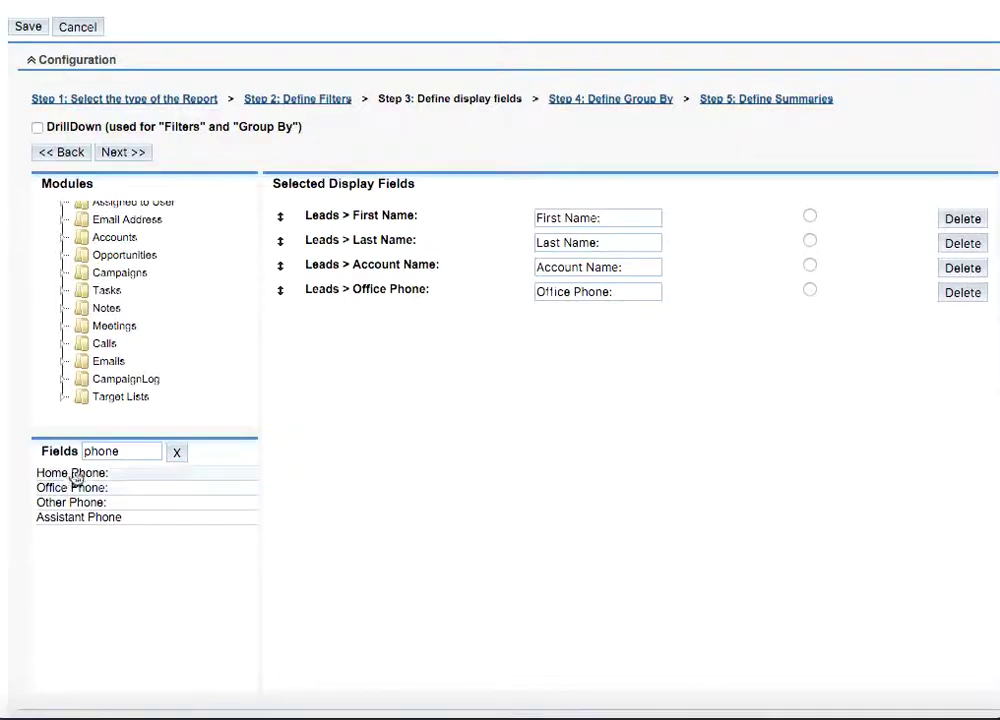
{"action": "left_click_drag", "start_coordinate": [132, 452], "coordinate": [74, 437]}
{"action": "type", "text": "w"}
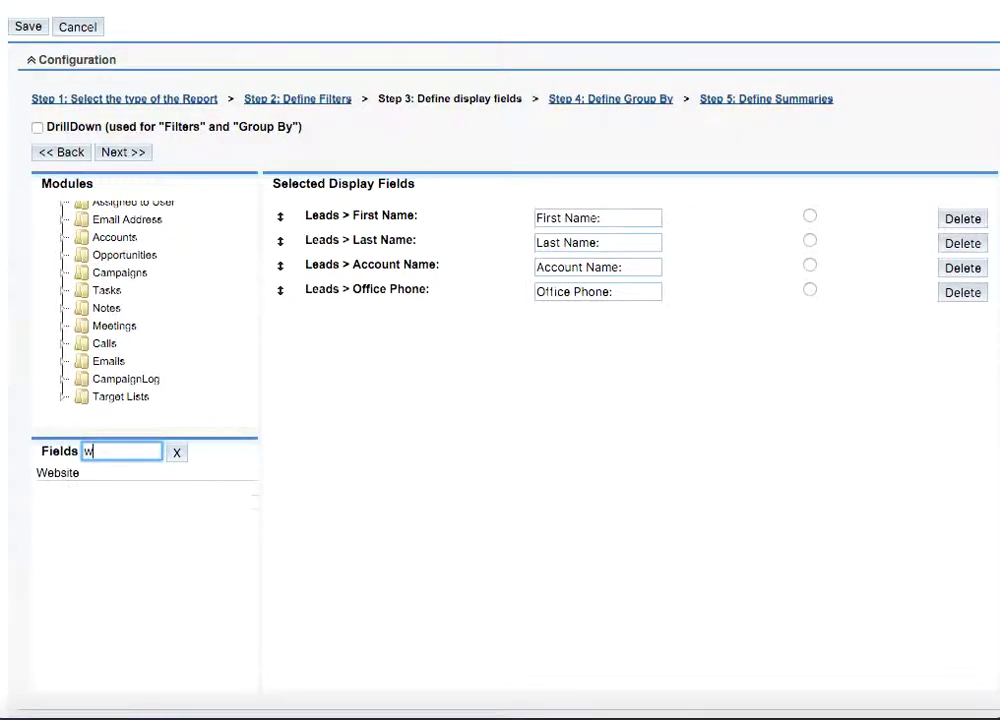
{"action": "type", "text": "eb"}
{"action": "left_click", "coordinate": [66, 482]}
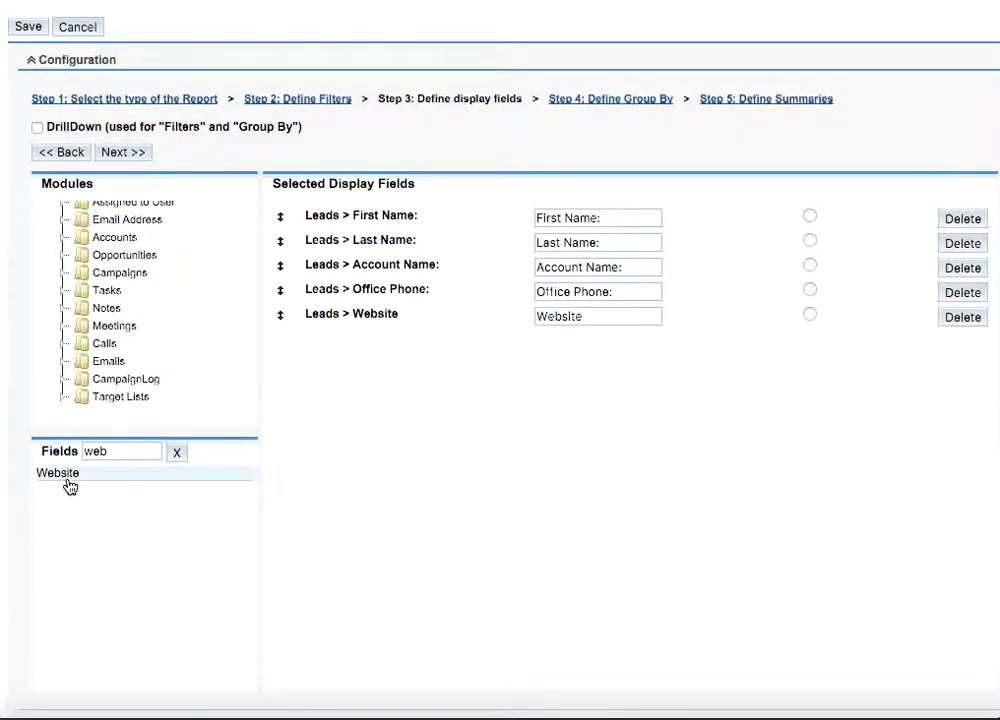
Filter fields by 'stat', group by lead Status, and advance to summaries.
{"action": "left_click", "coordinate": [122, 160]}
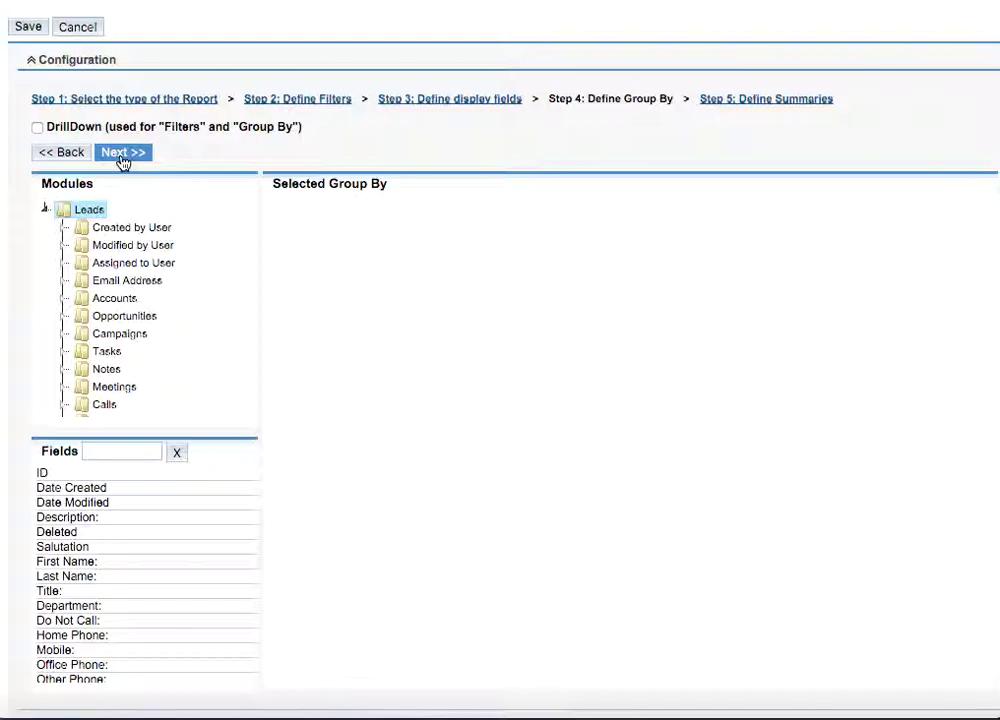
{"action": "left_click", "coordinate": [108, 456]}
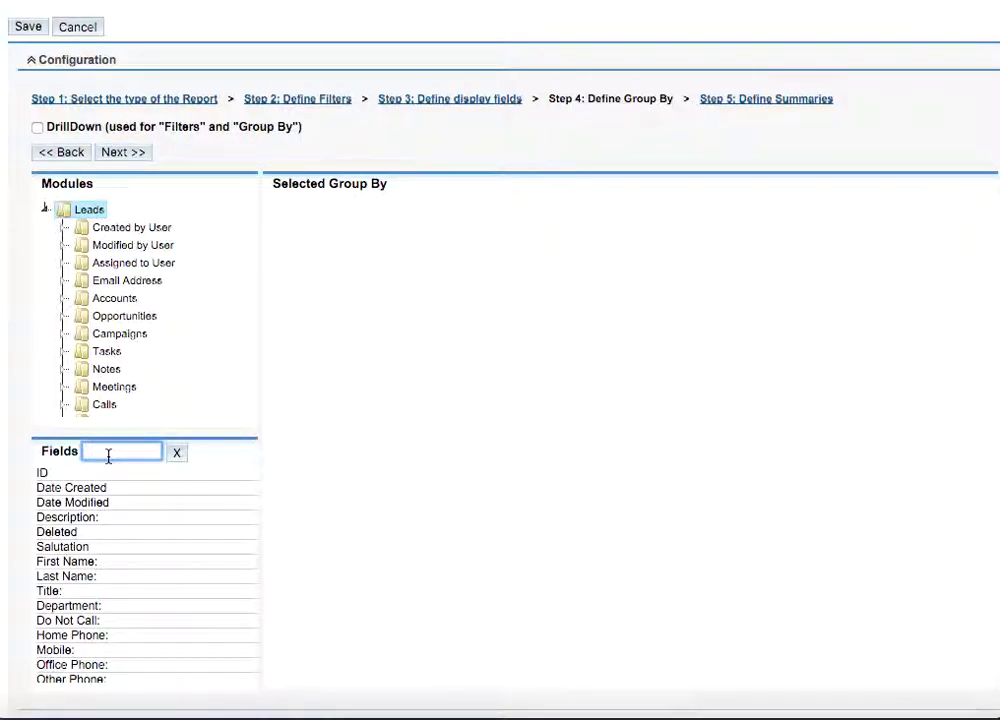
{"action": "type", "text": "stat"}
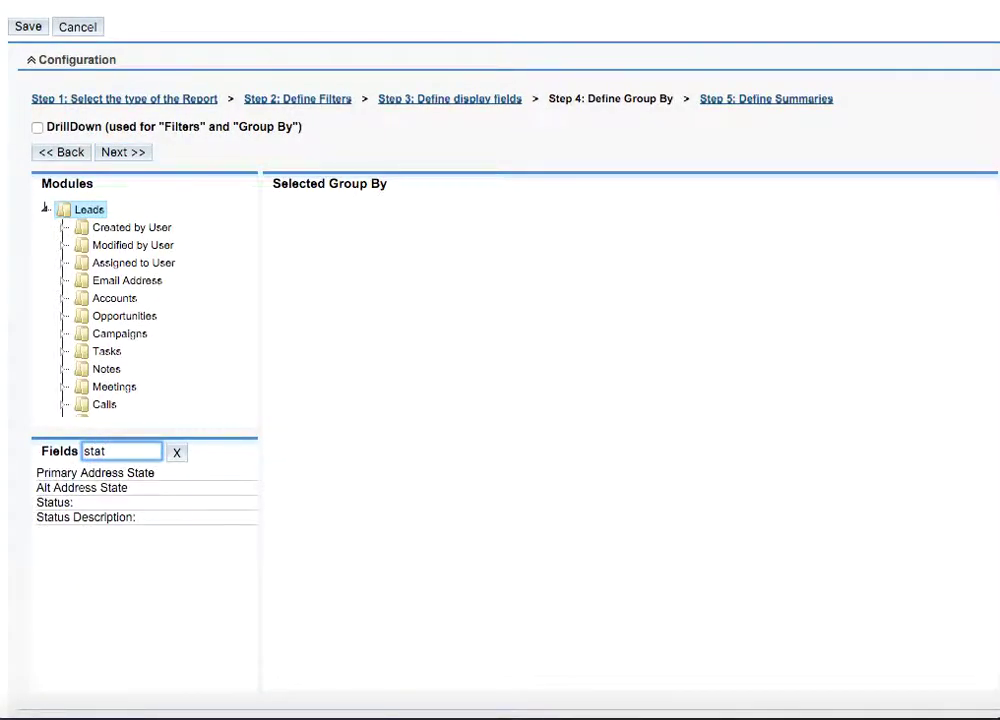
{"action": "double_click", "coordinate": [72, 502]}
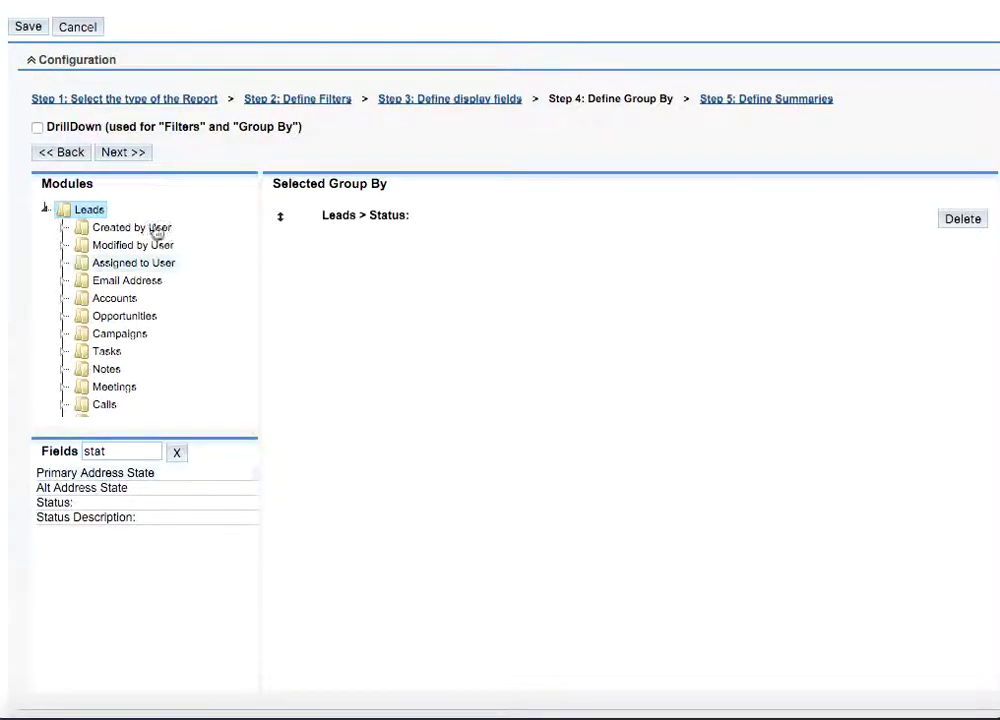
{"action": "left_click", "coordinate": [127, 153]}
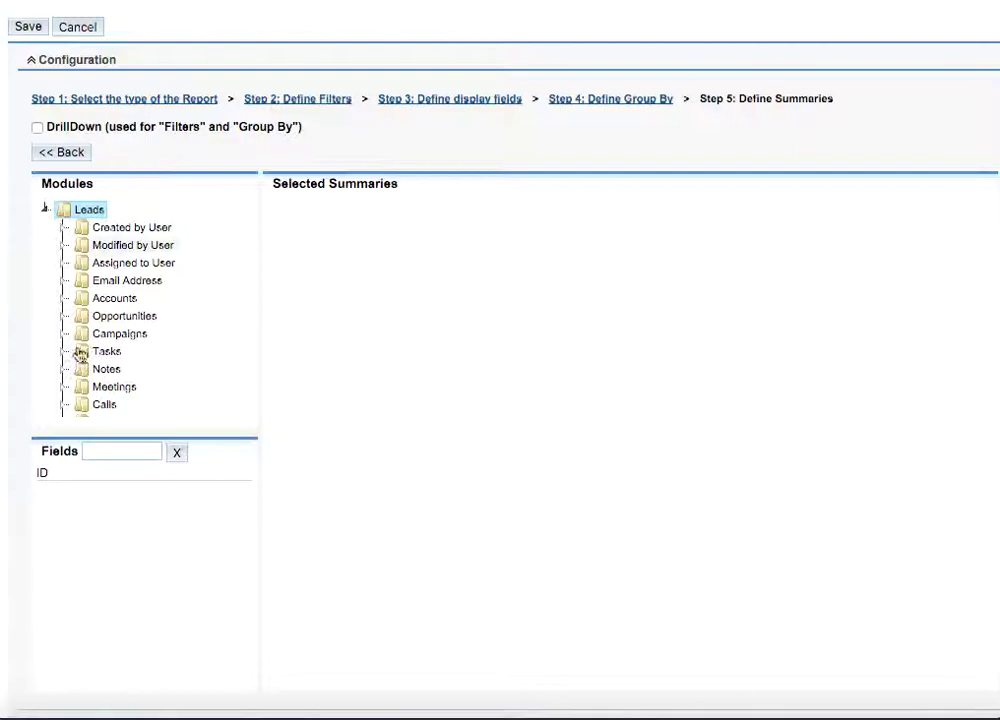
Add a COUNT summary on lead ID and set the chart type to Funnel.
{"action": "double_click", "coordinate": [43, 472]}
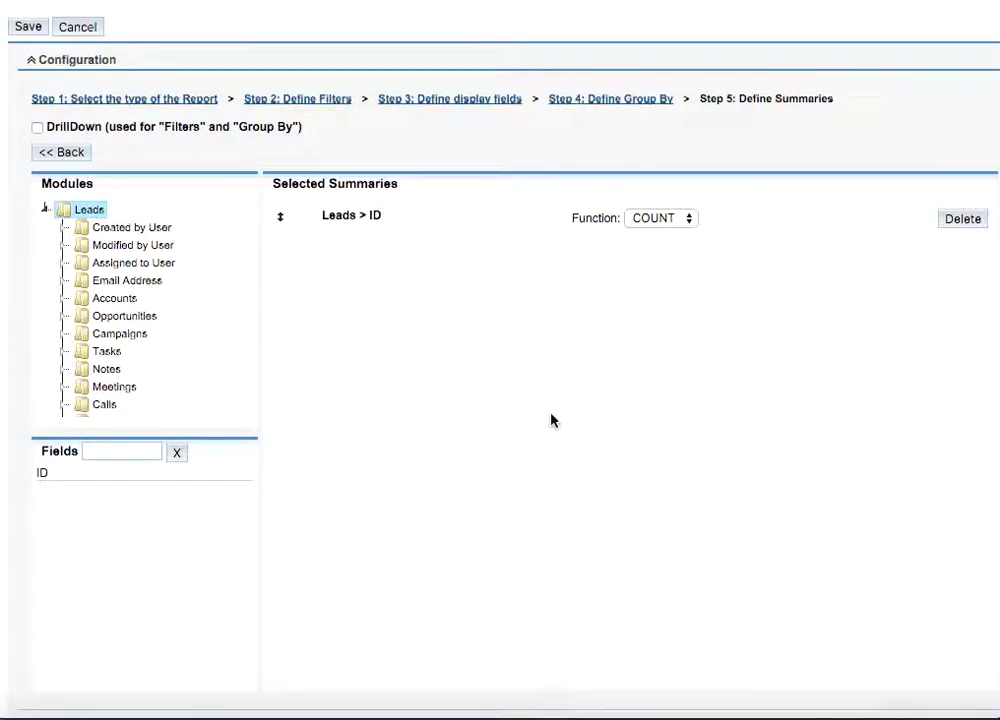
{"action": "scroll", "coordinate": [551, 420], "scroll_direction": "down", "scroll_amount": 7}
{"action": "scroll", "coordinate": [551, 420], "scroll_direction": "down", "scroll_amount": 3}
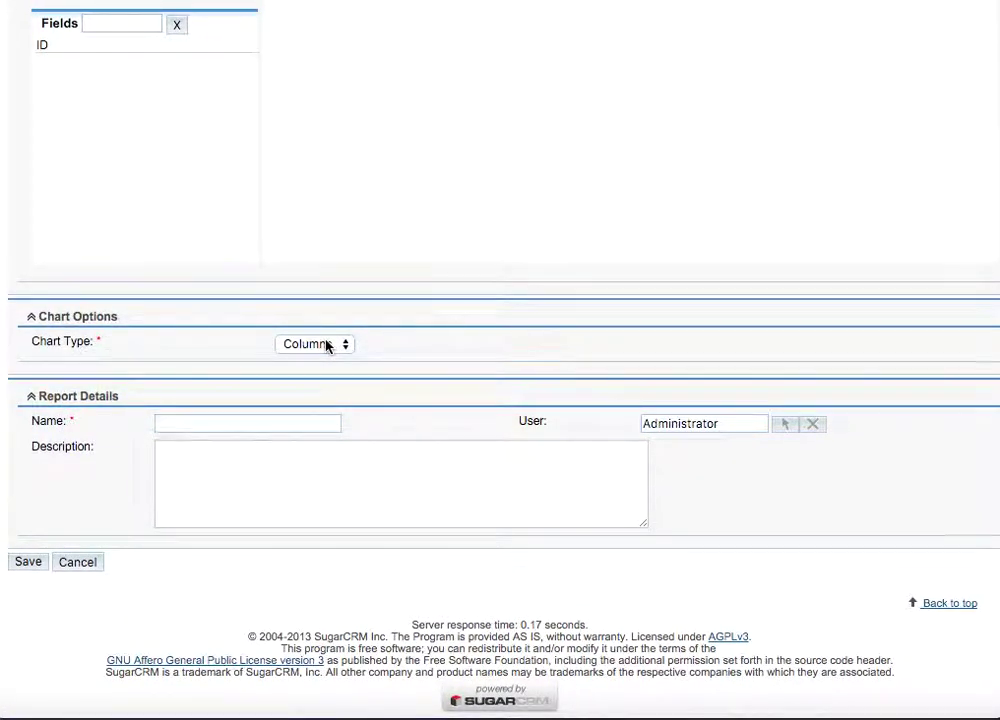
{"action": "left_click", "coordinate": [326, 344]}
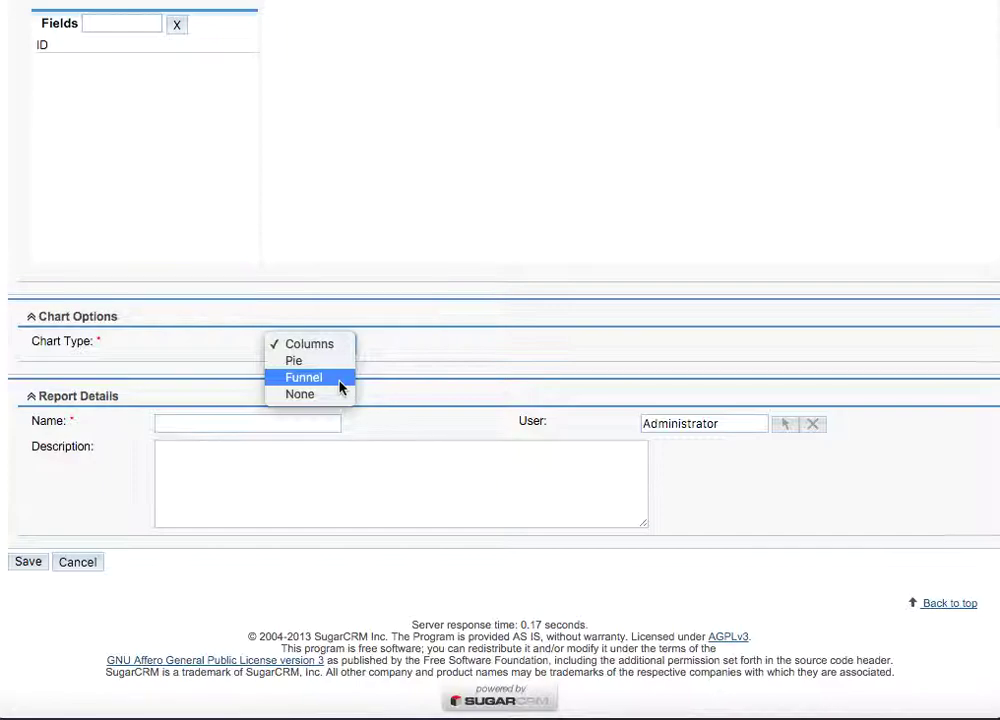
{"action": "left_click", "coordinate": [338, 378]}
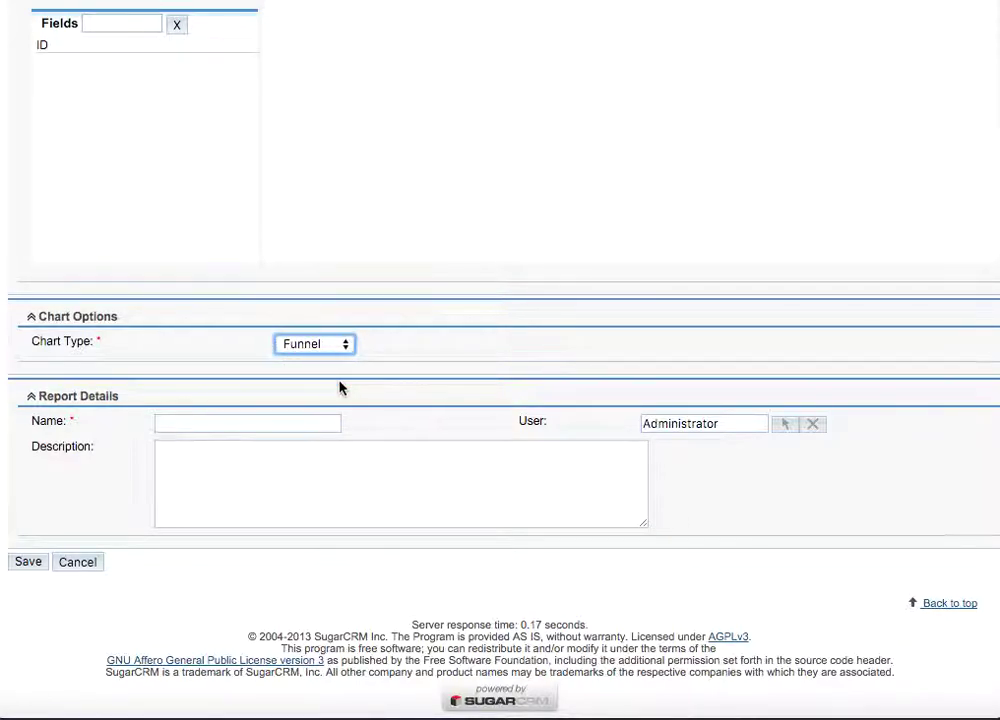
Name the report 'Leads per status' and save it.
{"action": "left_click", "coordinate": [170, 427]}
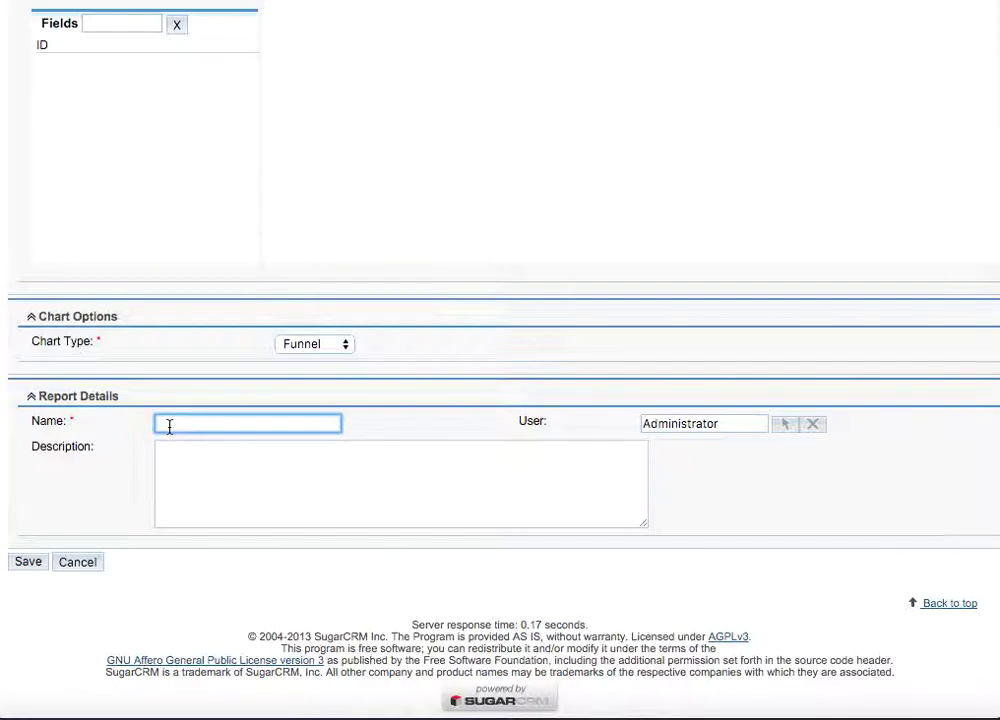
{"action": "type", "text": "Sales Dynamics Report"}
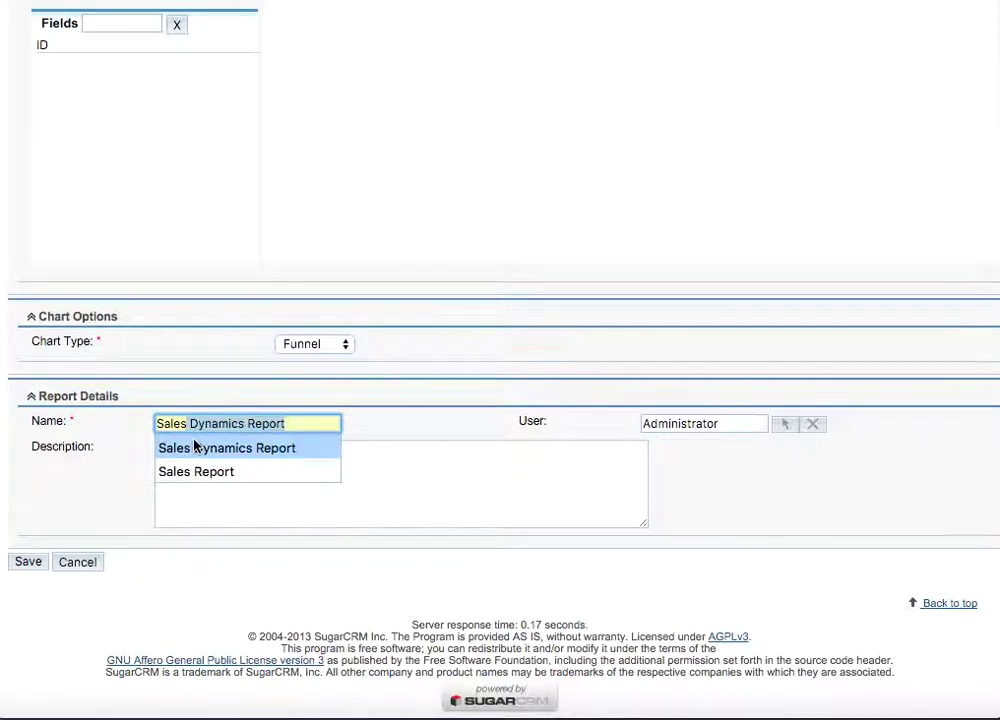
{"action": "left_click", "coordinate": [194, 447]}
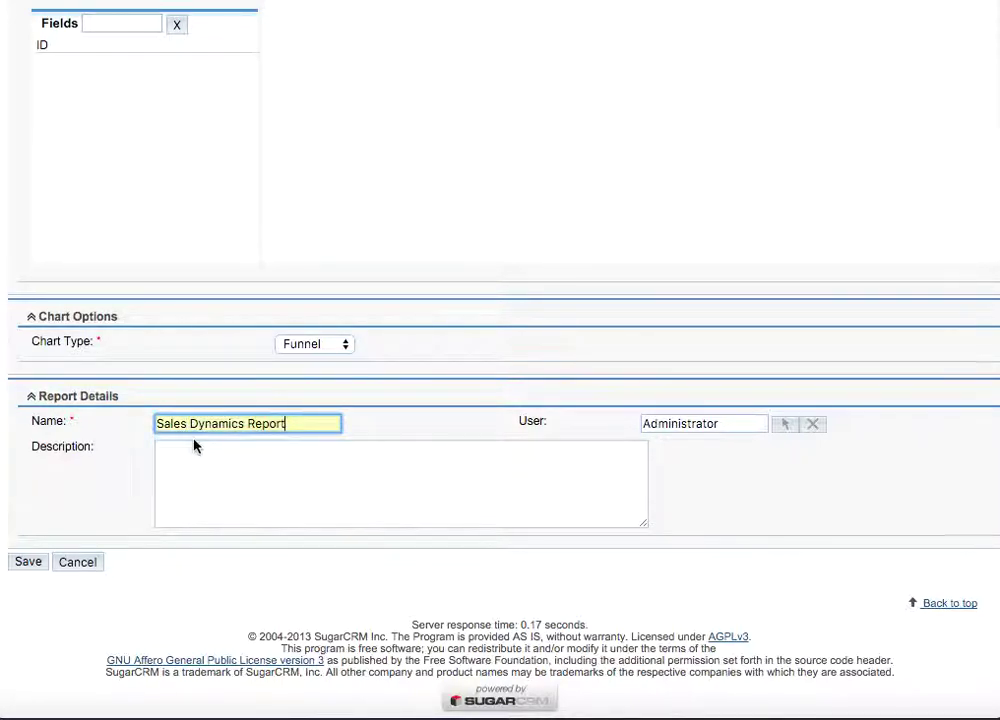
{"action": "triple_click", "coordinate": [286, 421]}
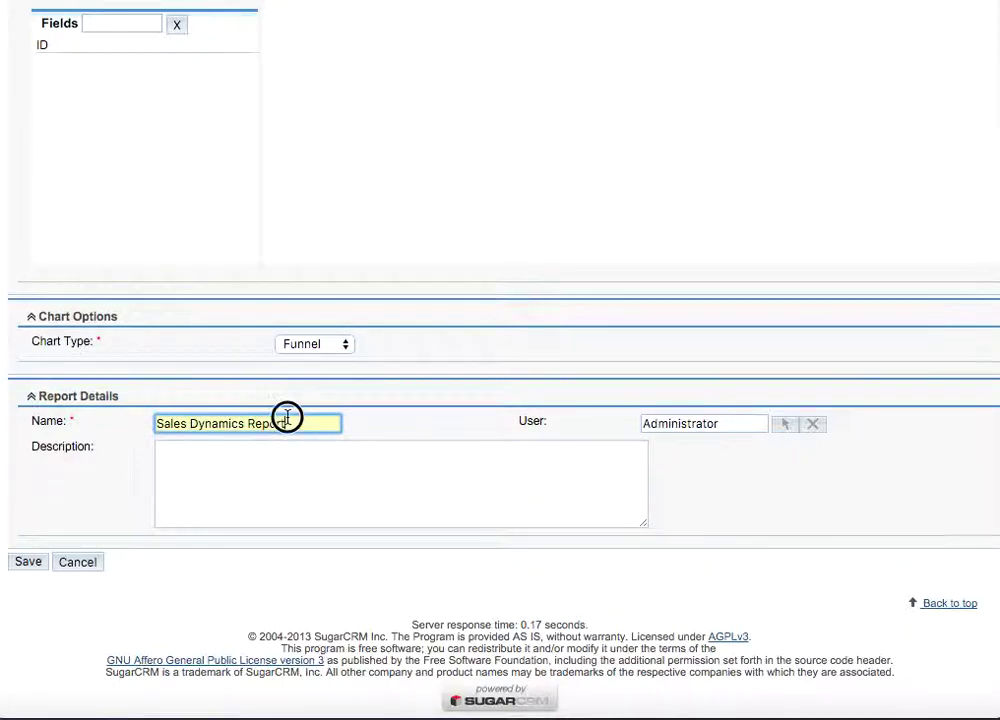
{"action": "type", "text": "Leads "}
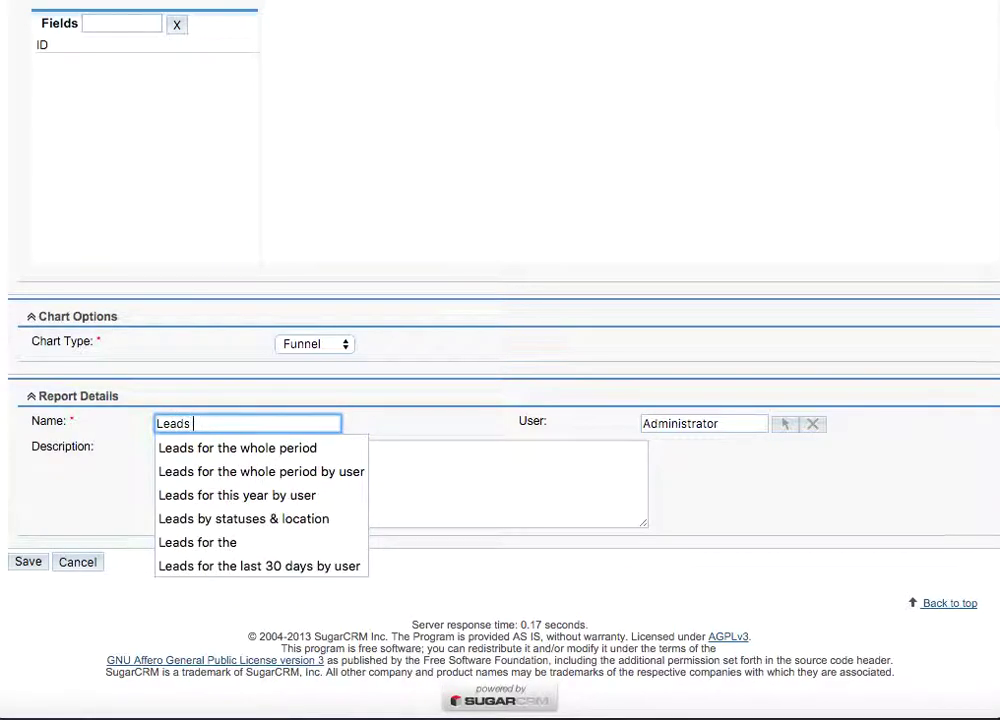
{"action": "type", "text": "per status"}
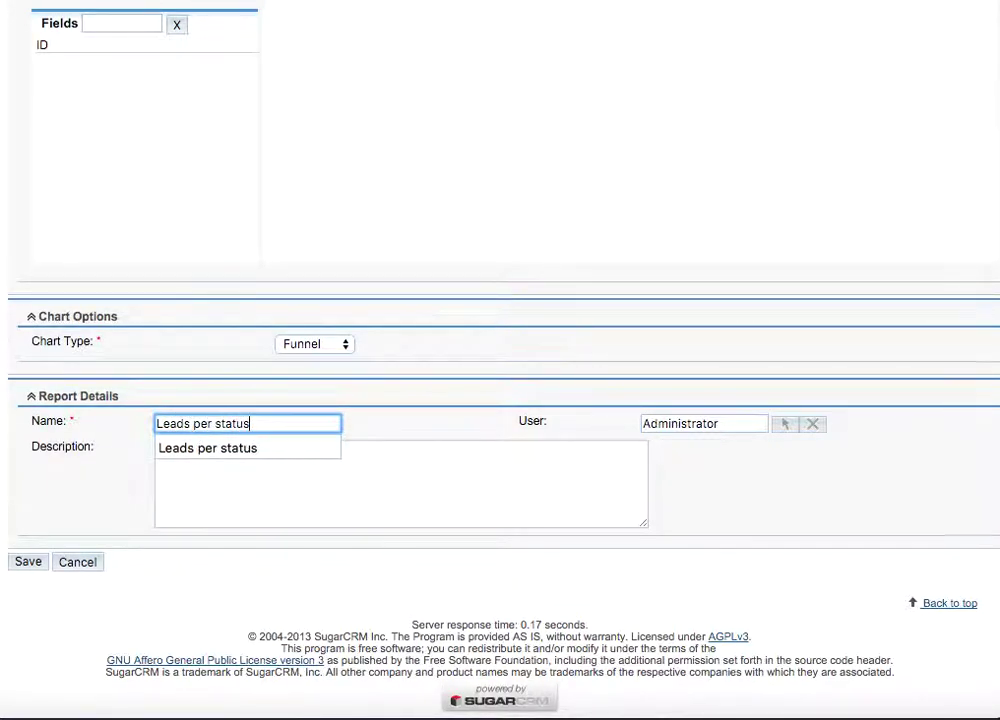
{"action": "key", "text": "Escape"}
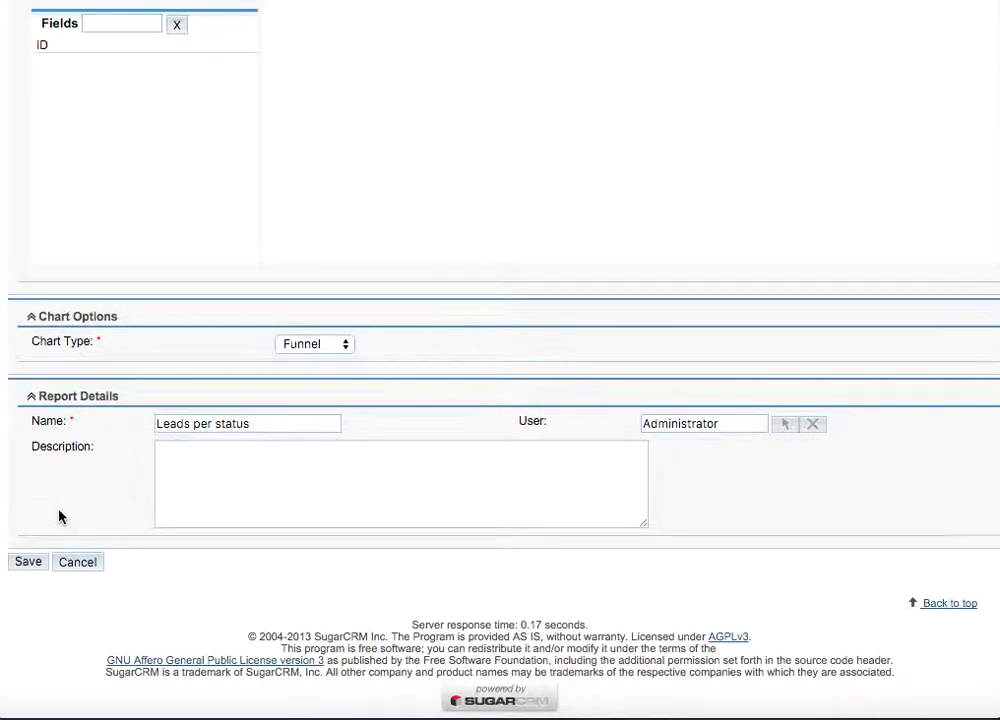
{"action": "left_click", "coordinate": [25, 564]}
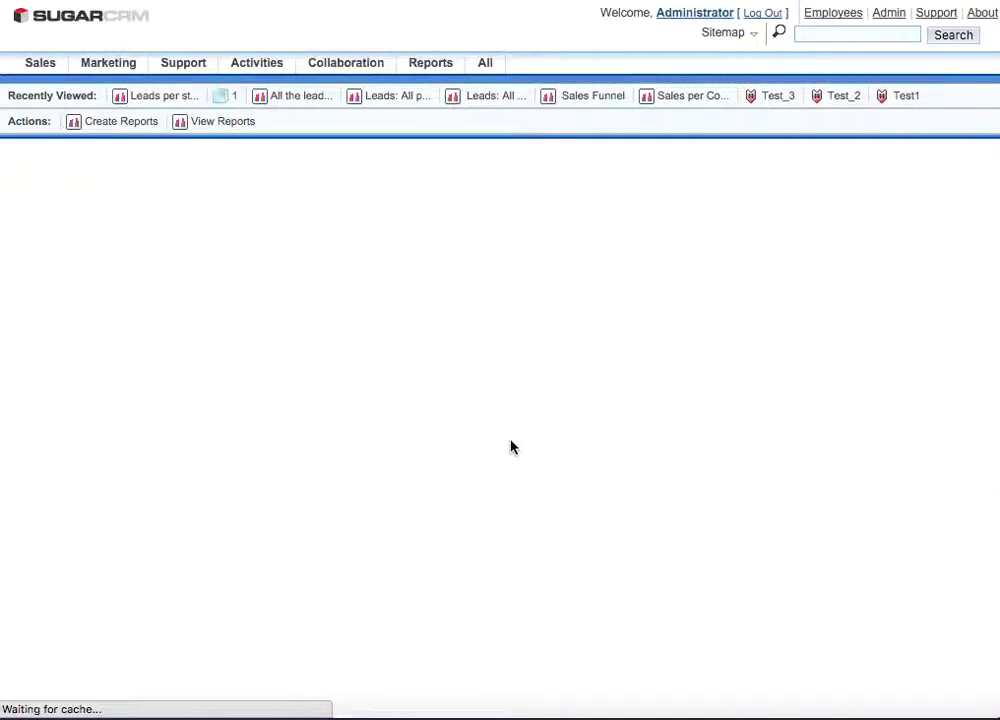
{"action": "scroll", "coordinate": [511, 447], "scroll_direction": "down", "scroll_amount": 5}
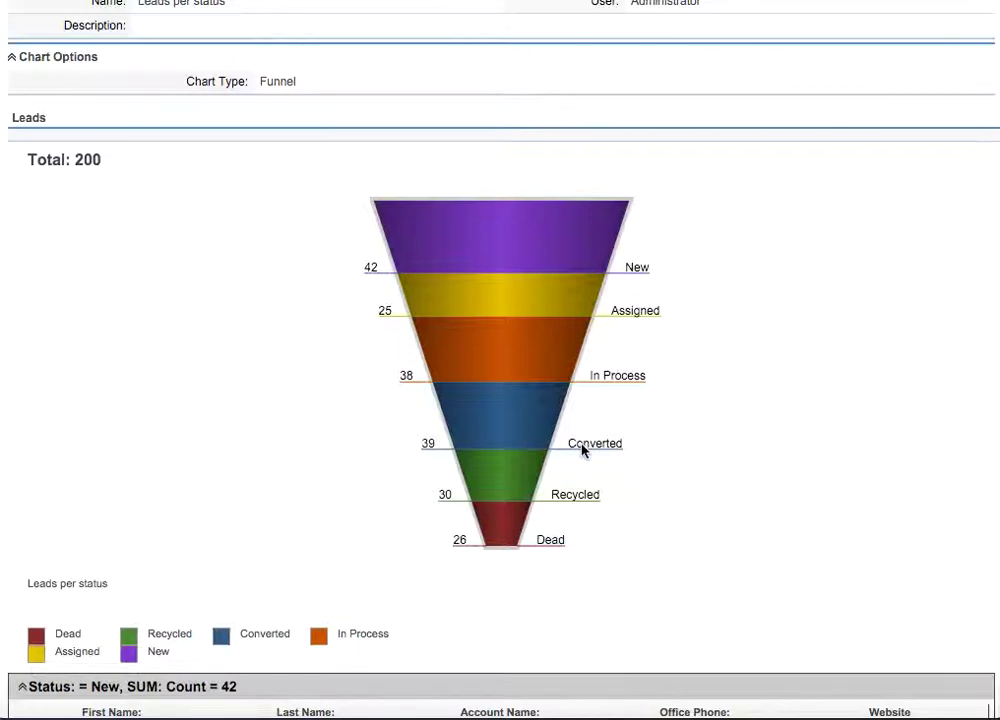
{"action": "scroll", "coordinate": [583, 450], "scroll_direction": "down", "scroll_amount": 2}
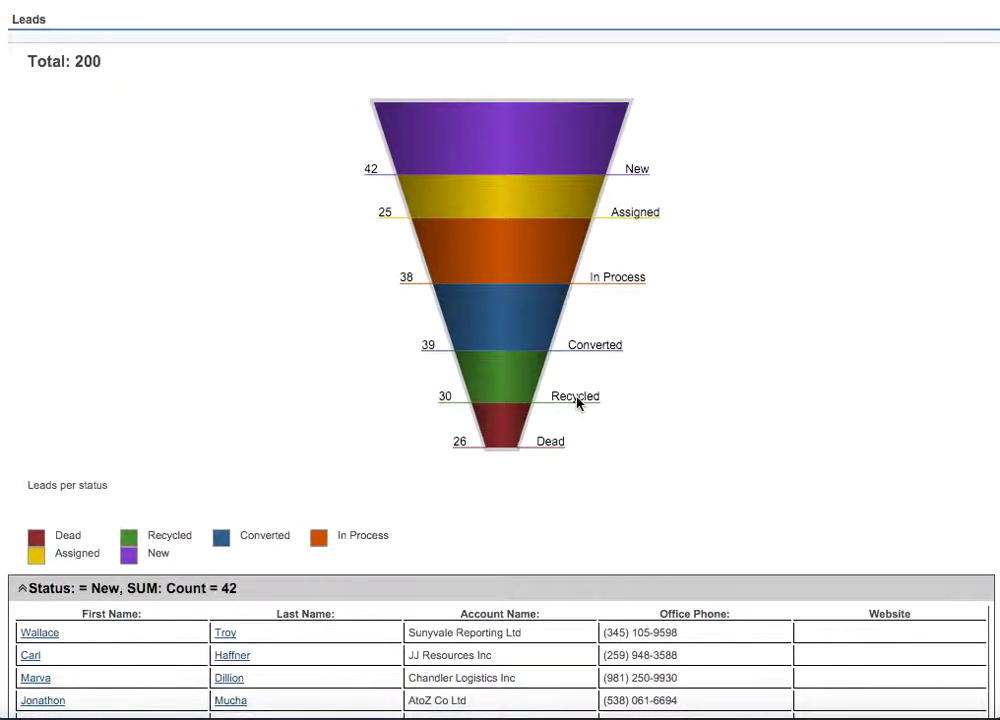
{"action": "scroll", "coordinate": [538, 430], "scroll_direction": "down", "scroll_amount": 2}
{"action": "scroll", "coordinate": [538, 430], "scroll_direction": "down", "scroll_amount": 1}
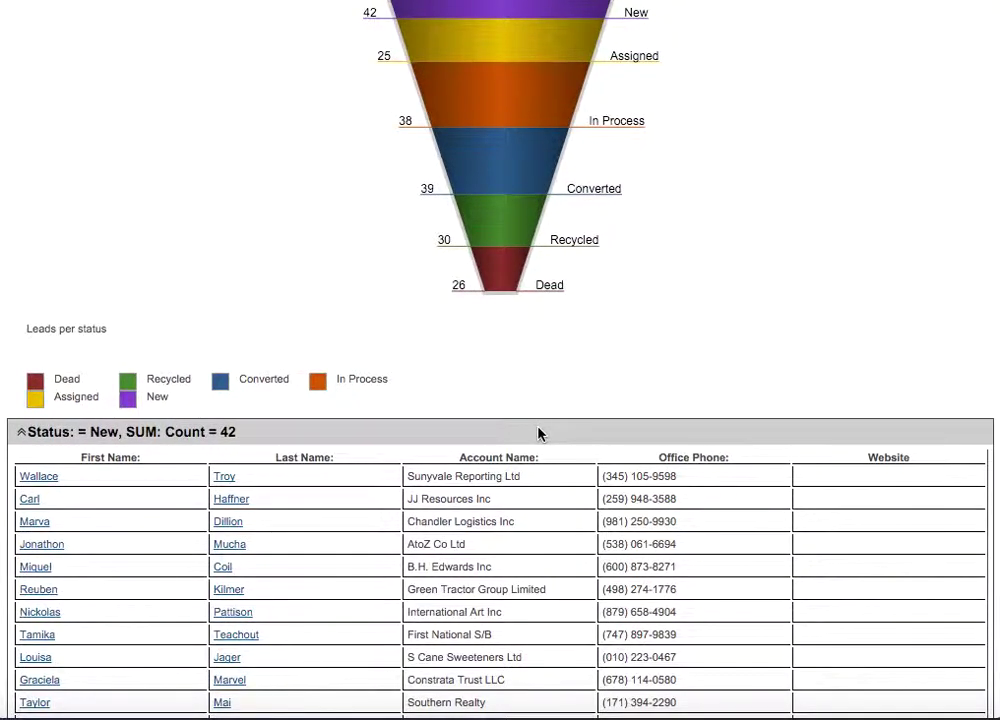
{"action": "scroll", "coordinate": [538, 430], "scroll_direction": "down", "scroll_amount": 3}
{"action": "scroll", "coordinate": [538, 430], "scroll_direction": "down", "scroll_amount": 1}
{"action": "scroll", "coordinate": [538, 433], "scroll_direction": "down", "scroll_amount": 1}
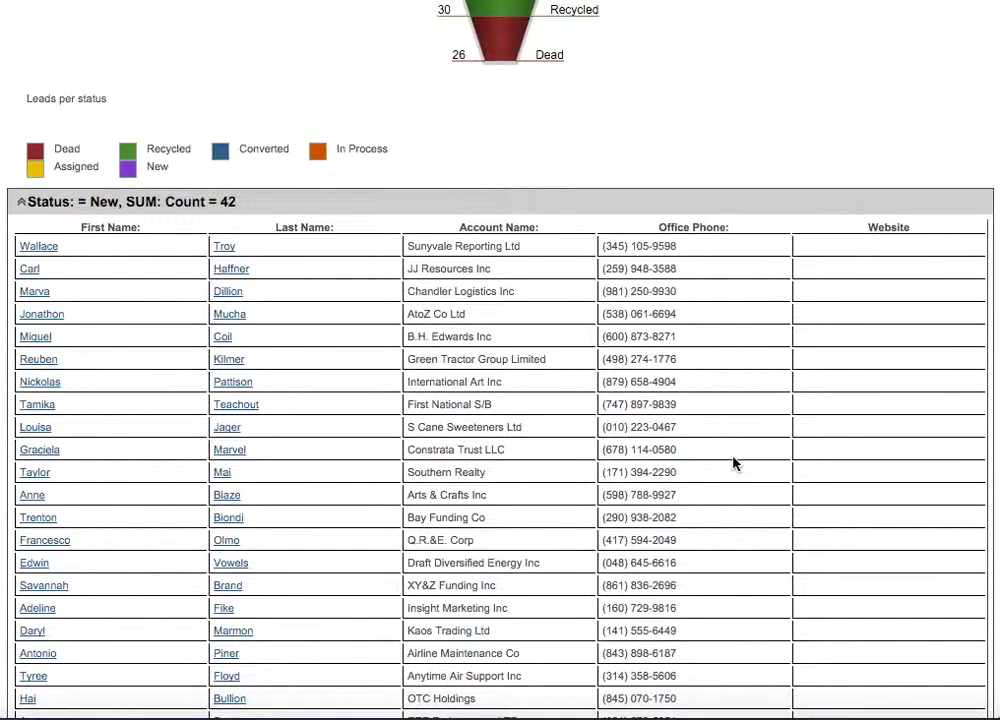
{"action": "scroll", "coordinate": [733, 462], "scroll_direction": "down", "scroll_amount": 3}
{"action": "scroll", "coordinate": [735, 462], "scroll_direction": "down", "scroll_amount": 3}
{"action": "scroll", "coordinate": [735, 462], "scroll_direction": "down", "scroll_amount": 3}
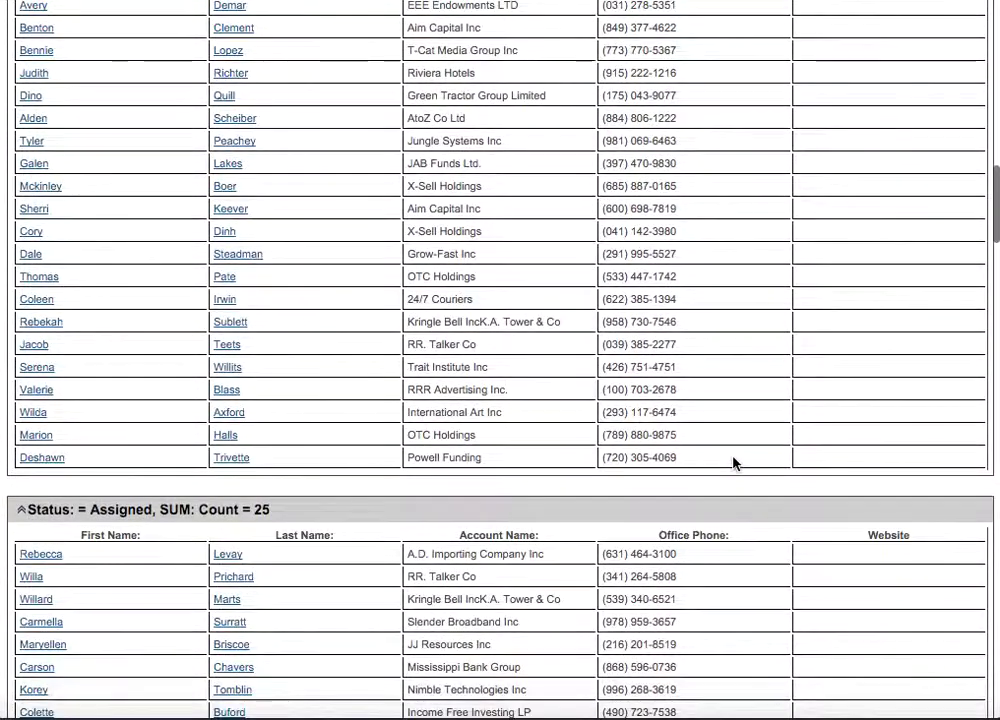
{"action": "scroll", "coordinate": [735, 462], "scroll_direction": "down", "scroll_amount": 5}
{"action": "scroll", "coordinate": [735, 462], "scroll_direction": "down", "scroll_amount": 5}
{"action": "scroll", "coordinate": [733, 463], "scroll_direction": "down", "scroll_amount": 10}
{"action": "scroll", "coordinate": [733, 463], "scroll_direction": "down", "scroll_amount": 8}
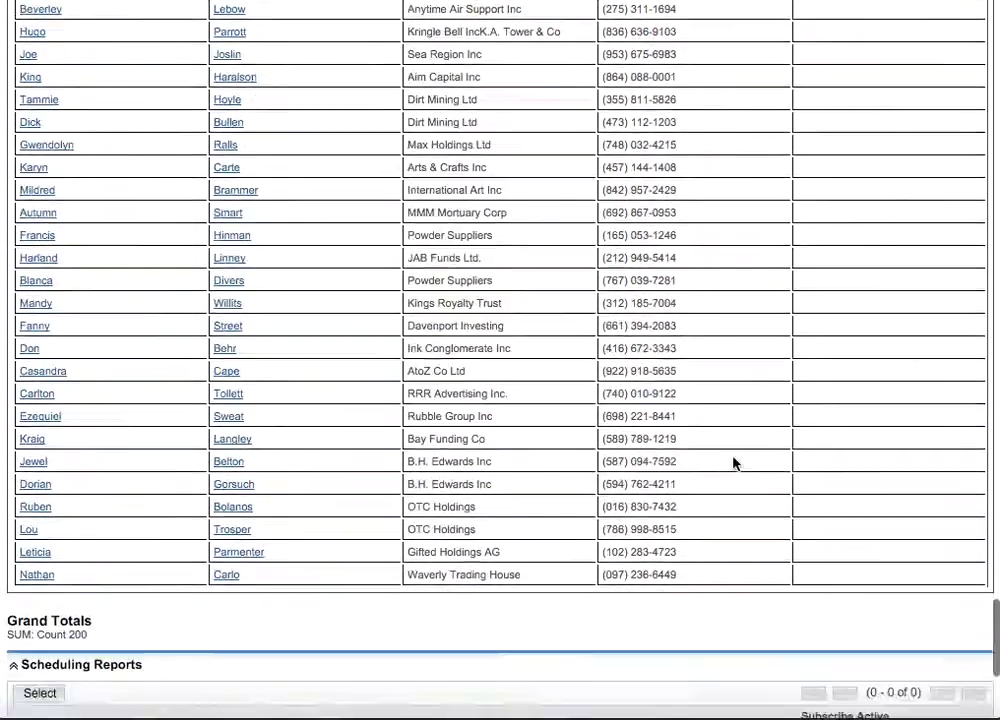
{"action": "scroll", "coordinate": [733, 463], "scroll_direction": "down", "scroll_amount": 5}
{"action": "scroll", "coordinate": [733, 463], "scroll_direction": "up", "scroll_amount": 20}
{"action": "scroll", "coordinate": [733, 463], "scroll_direction": "up", "scroll_amount": 20}
{"action": "scroll", "coordinate": [733, 463], "scroll_direction": "up", "scroll_amount": 5}
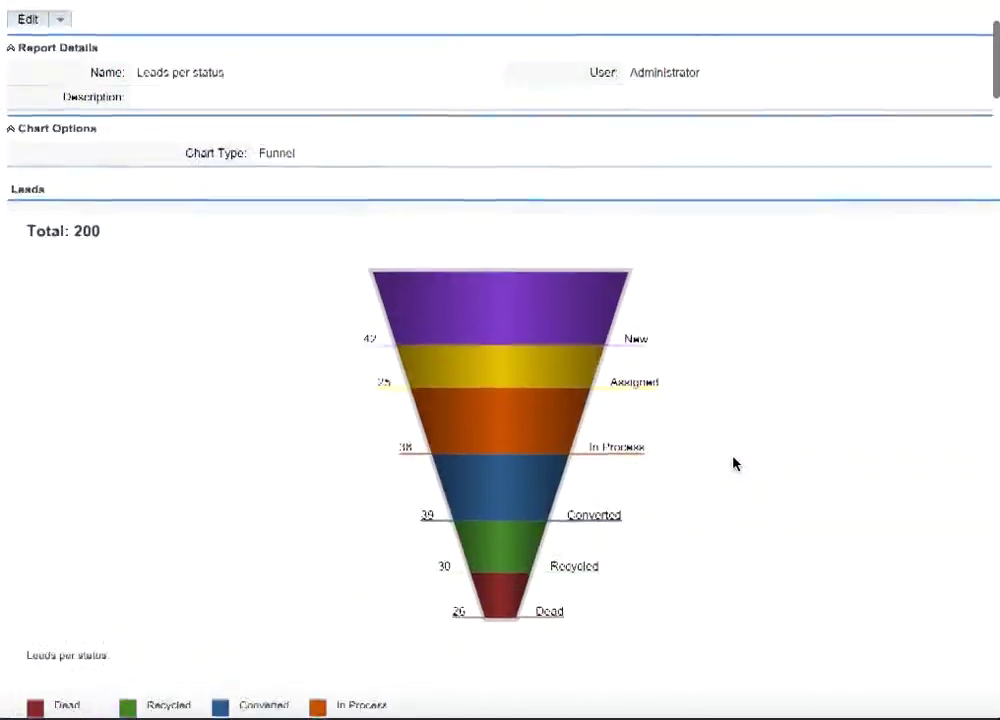
{"action": "scroll", "coordinate": [733, 463], "scroll_direction": "up", "scroll_amount": 3}
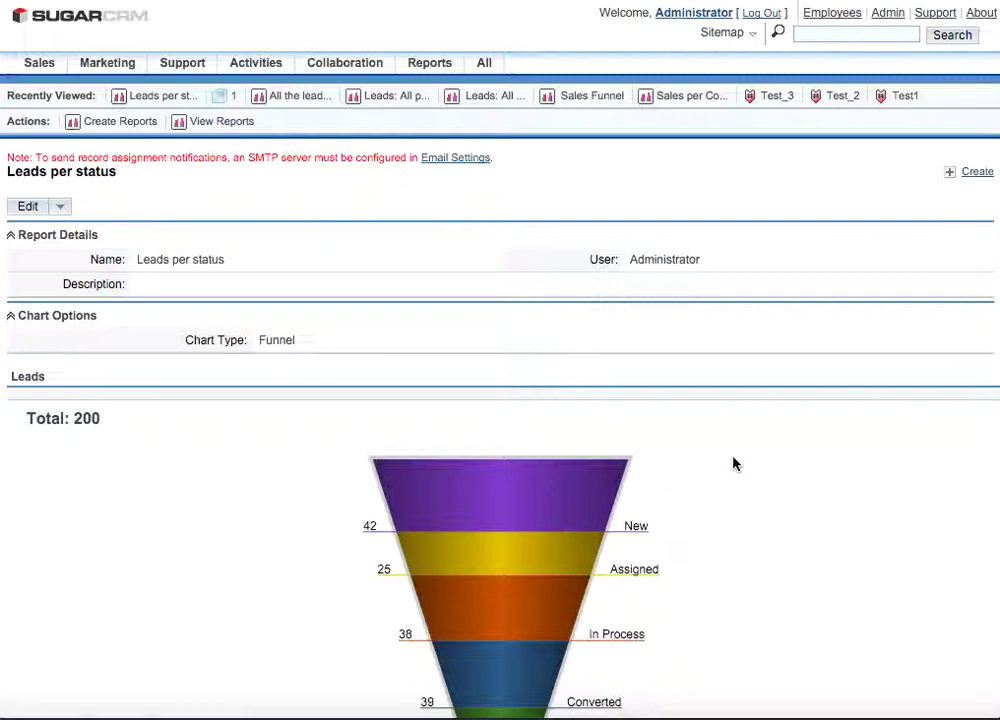
{"action": "mouse_move", "coordinate": [438, 63]}
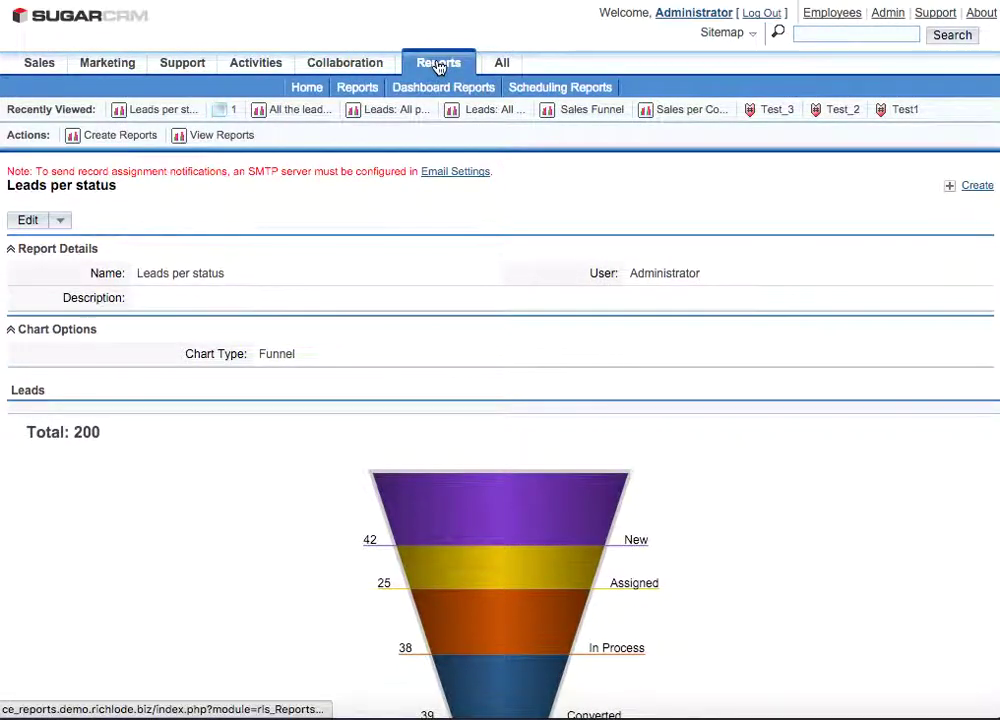
Create a new report schedule named 'Sales report'.
{"action": "left_click", "coordinate": [525, 88]}
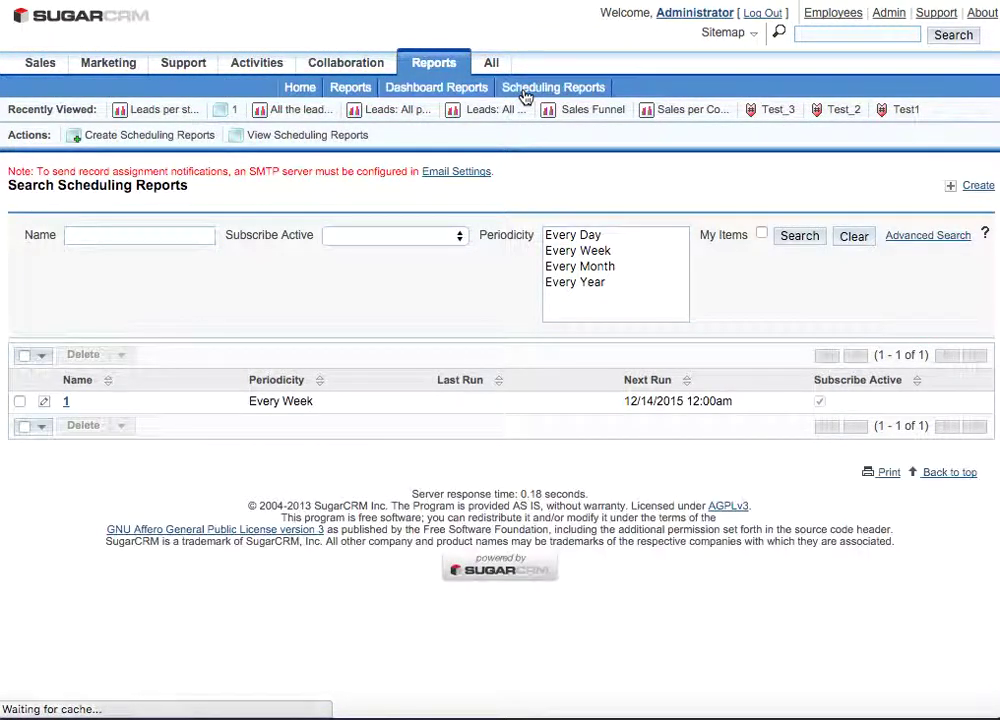
{"action": "left_click", "coordinate": [975, 188]}
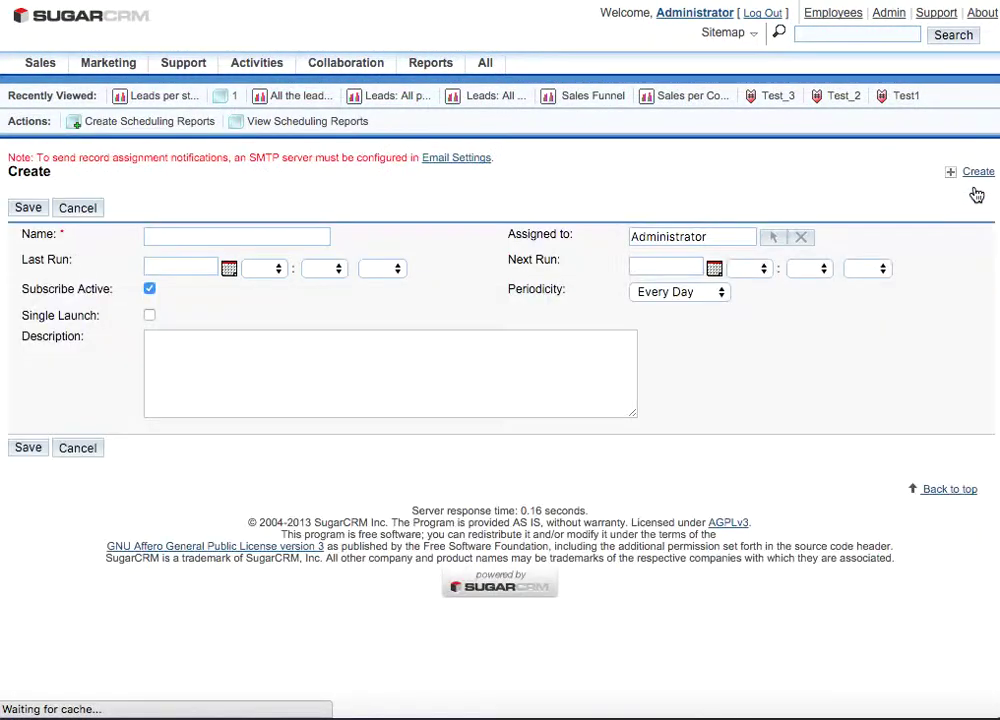
{"action": "left_click", "coordinate": [168, 236]}
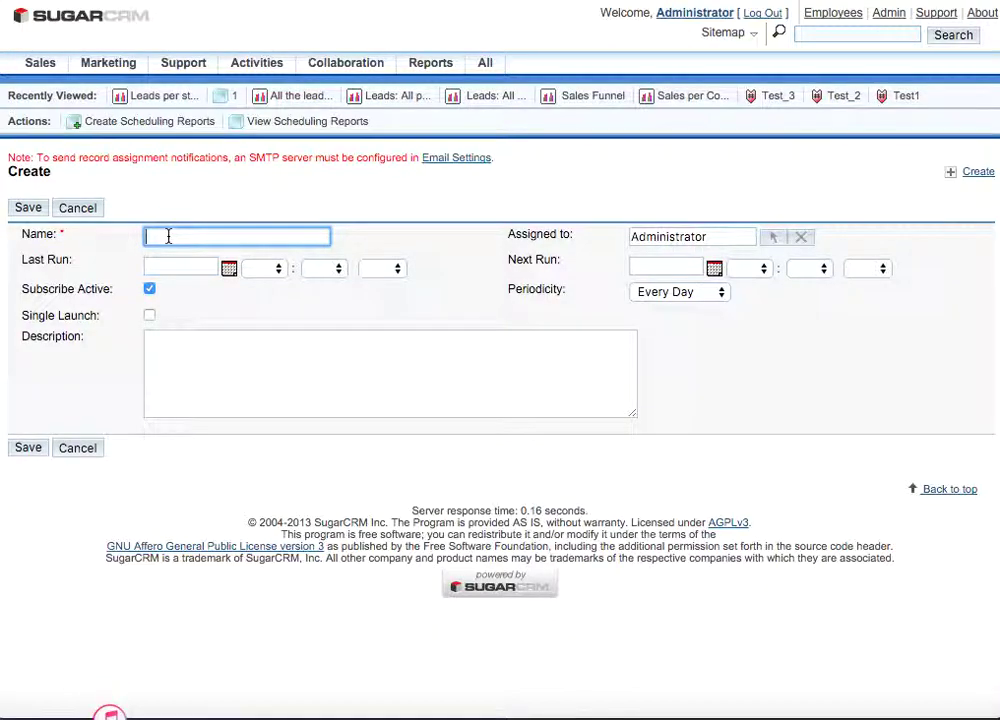
{"action": "type", "text": "Sales "}
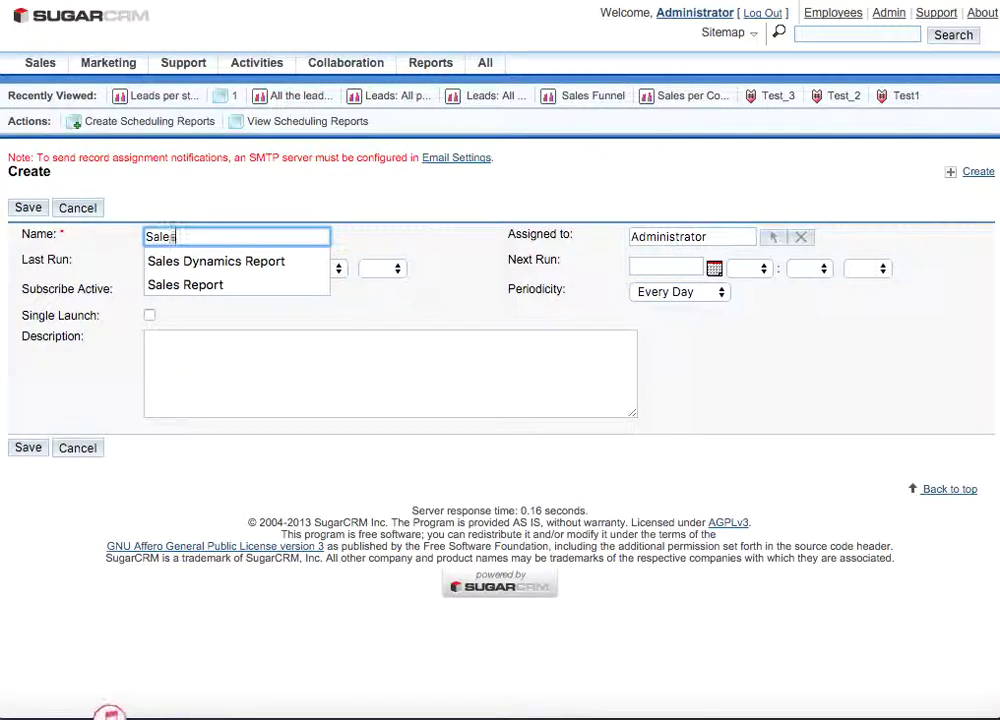
{"action": "type", "text": "report"}
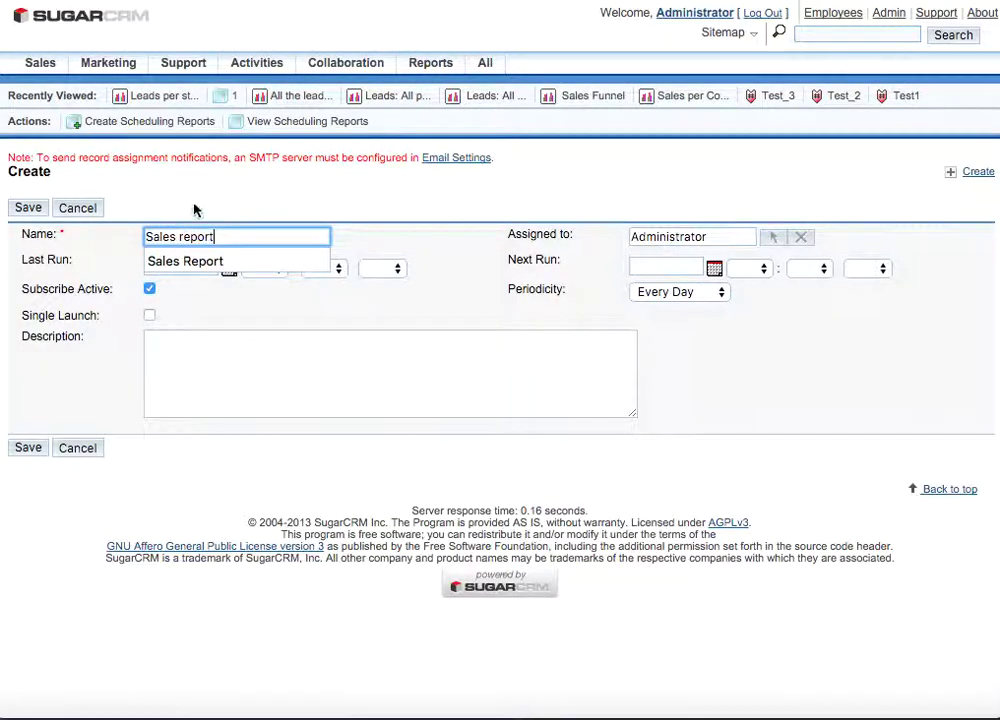
{"action": "left_click", "coordinate": [335, 212]}
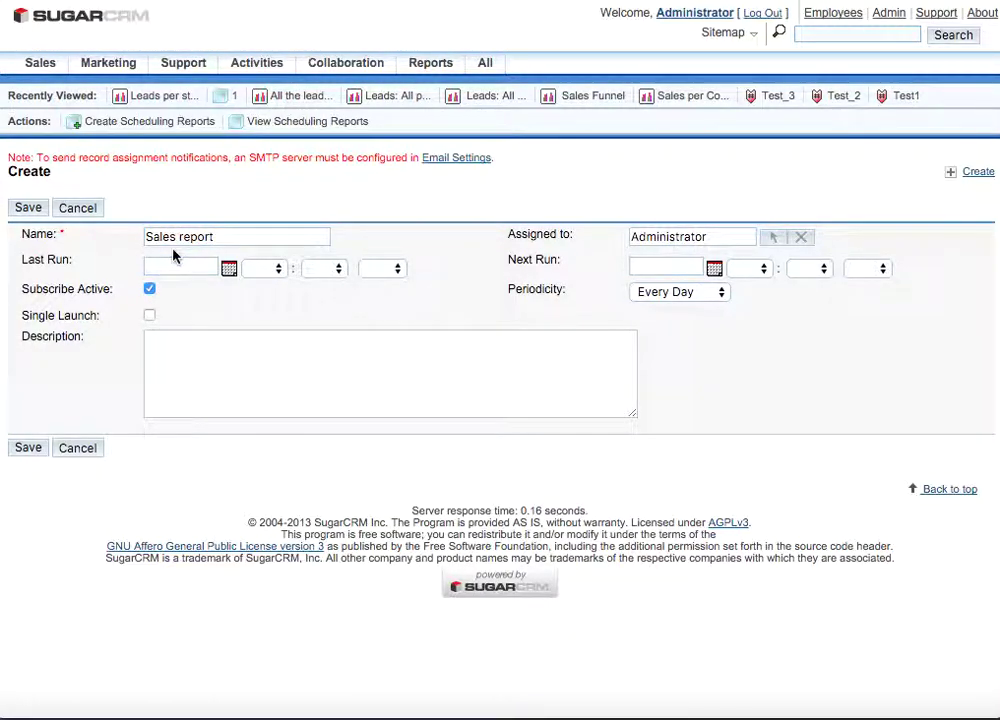
Set next run to 12/14/2015 at 10:00, repeat every week, and save.
{"action": "left_click", "coordinate": [715, 271]}
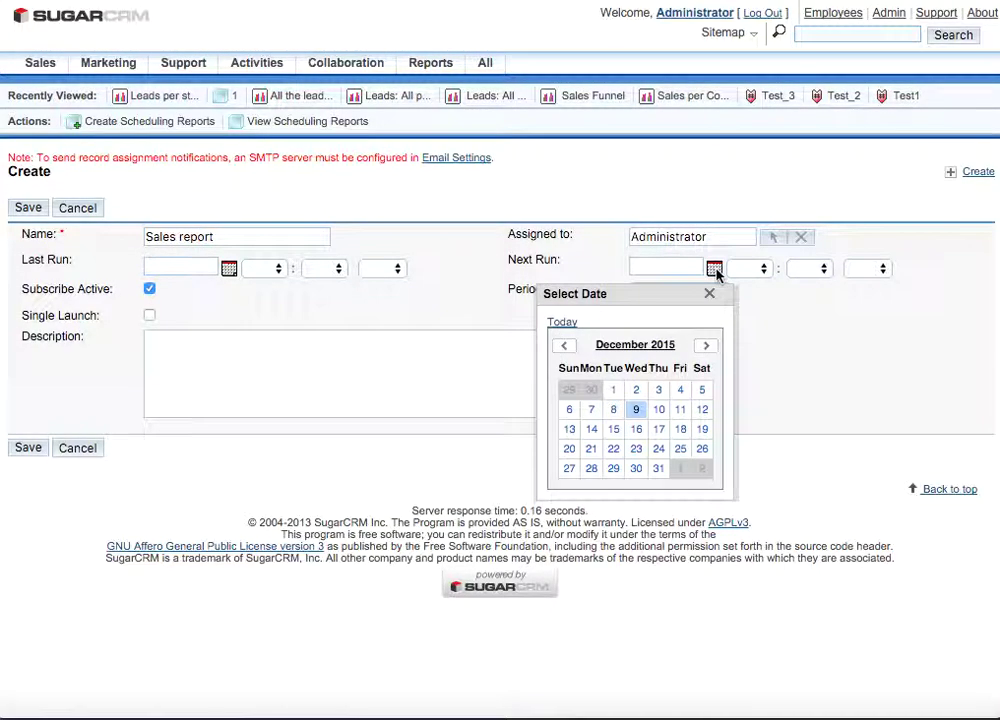
{"action": "left_click", "coordinate": [591, 430]}
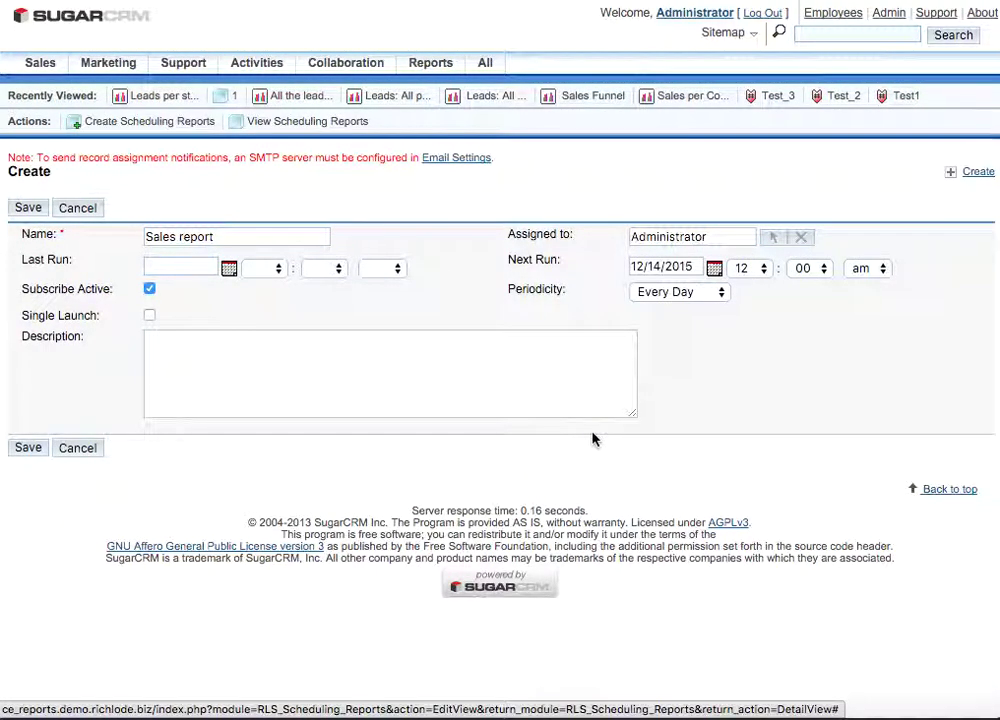
{"action": "left_click", "coordinate": [762, 271]}
{"action": "left_click", "coordinate": [758, 236]}
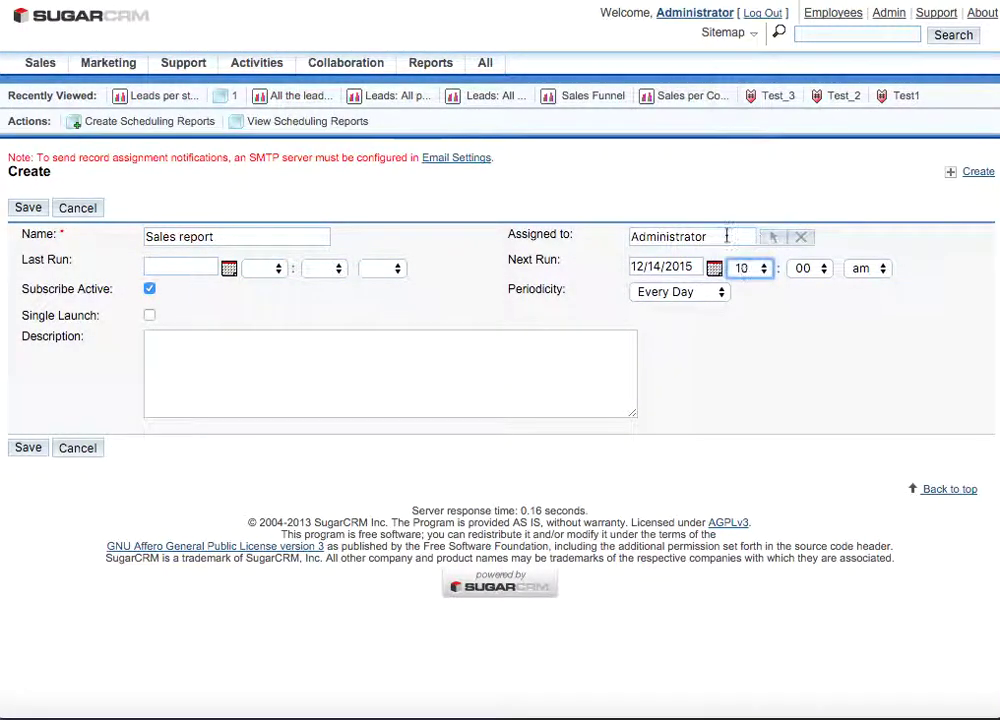
{"action": "left_click", "coordinate": [664, 298]}
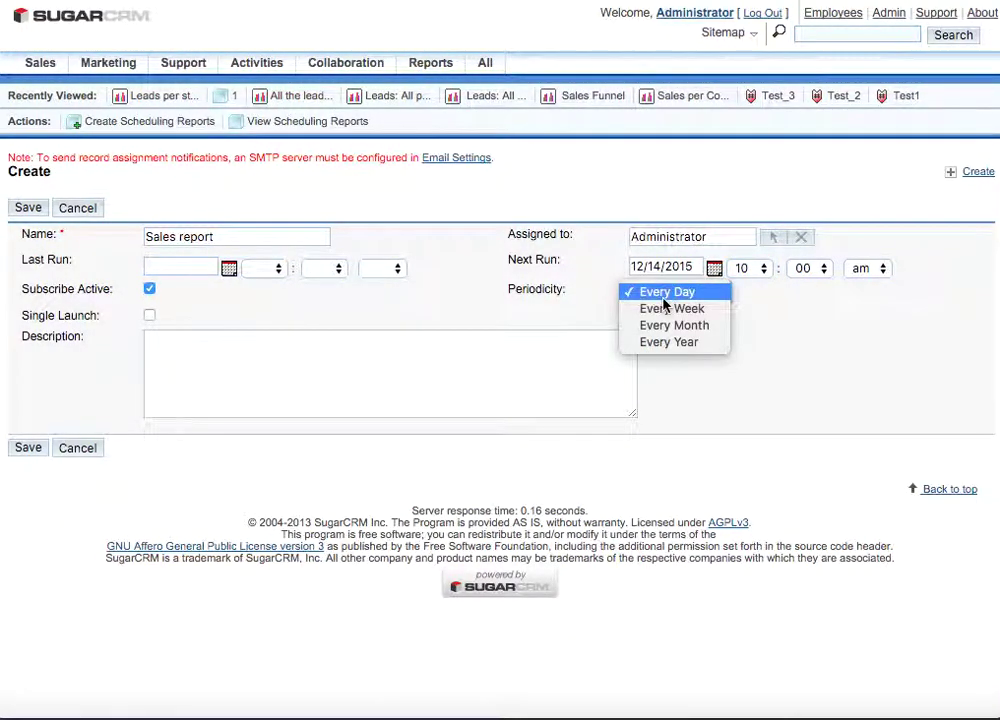
{"action": "left_click", "coordinate": [668, 308]}
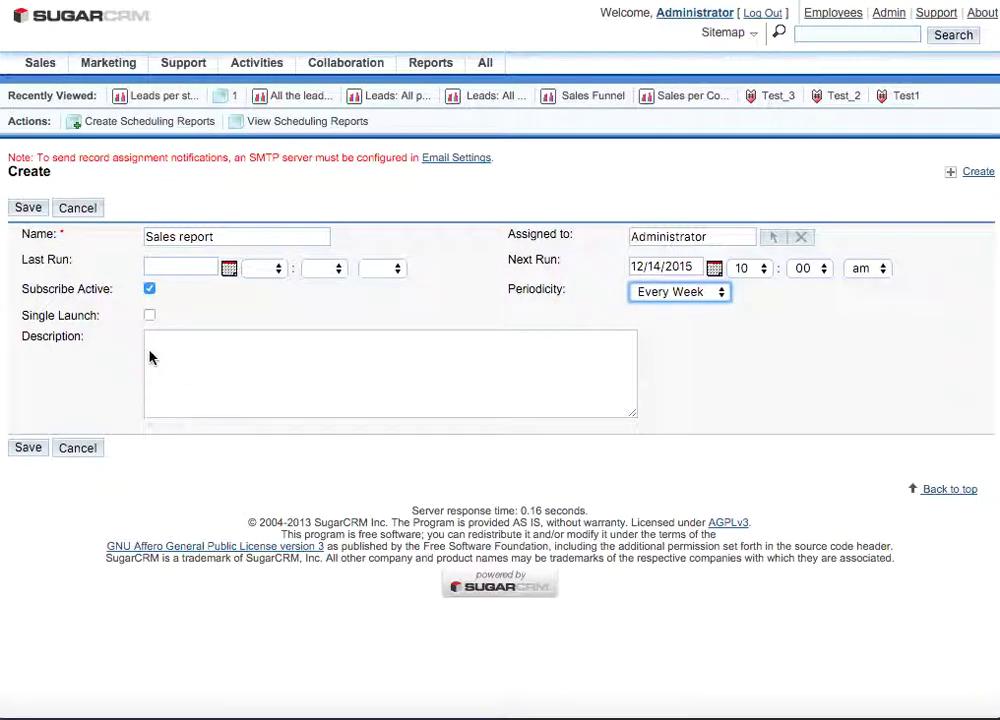
{"action": "left_click", "coordinate": [26, 449]}
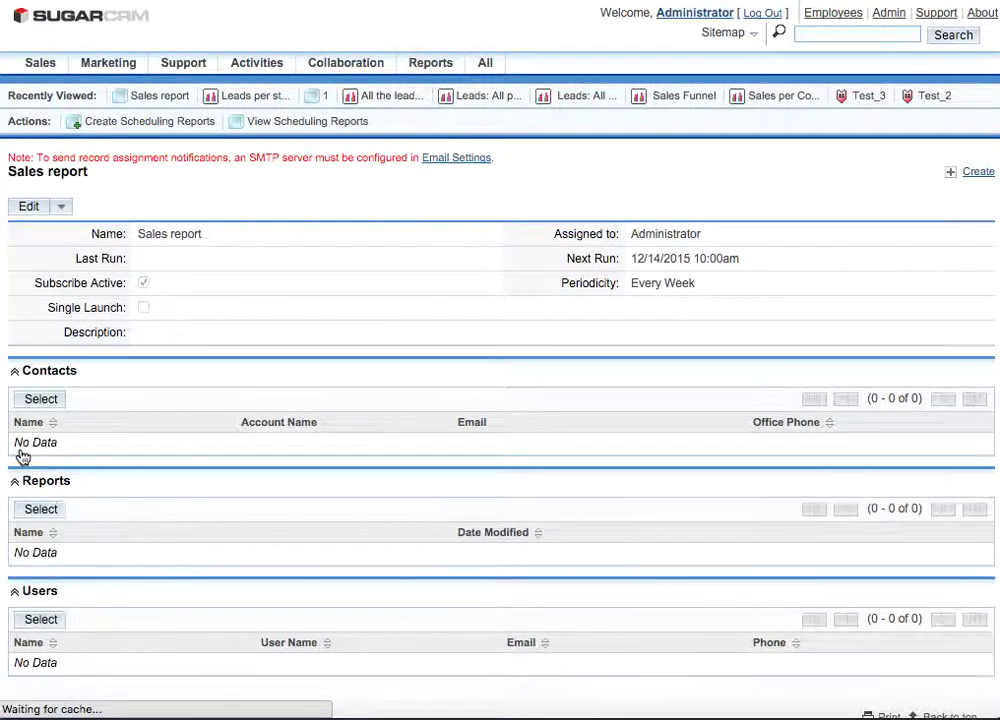
Select the 'Leads per status' report in the Reports subpanel picker and attach it.
{"action": "scroll", "coordinate": [89, 440], "scroll_direction": "down", "scroll_amount": 3}
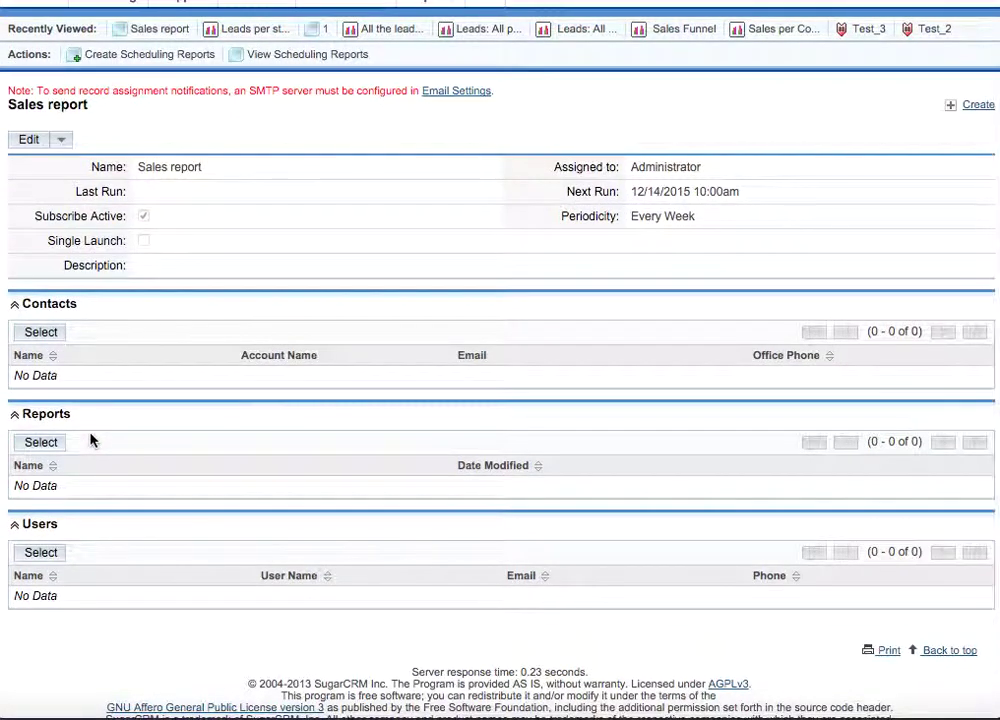
{"action": "left_click", "coordinate": [45, 443]}
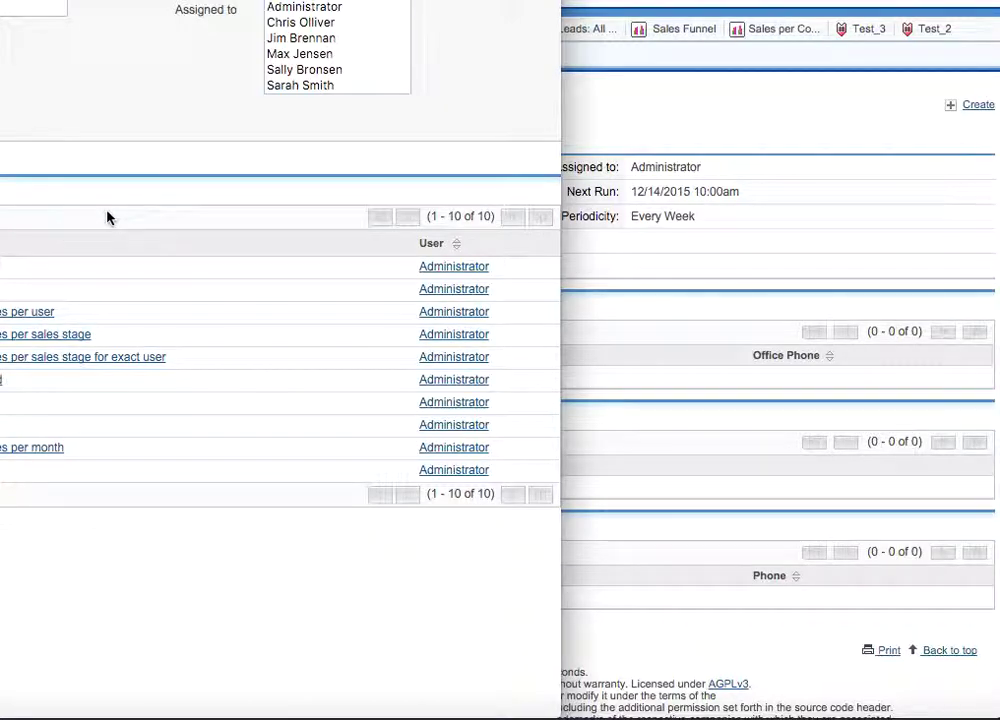
{"action": "double_click", "coordinate": [462, 268]}
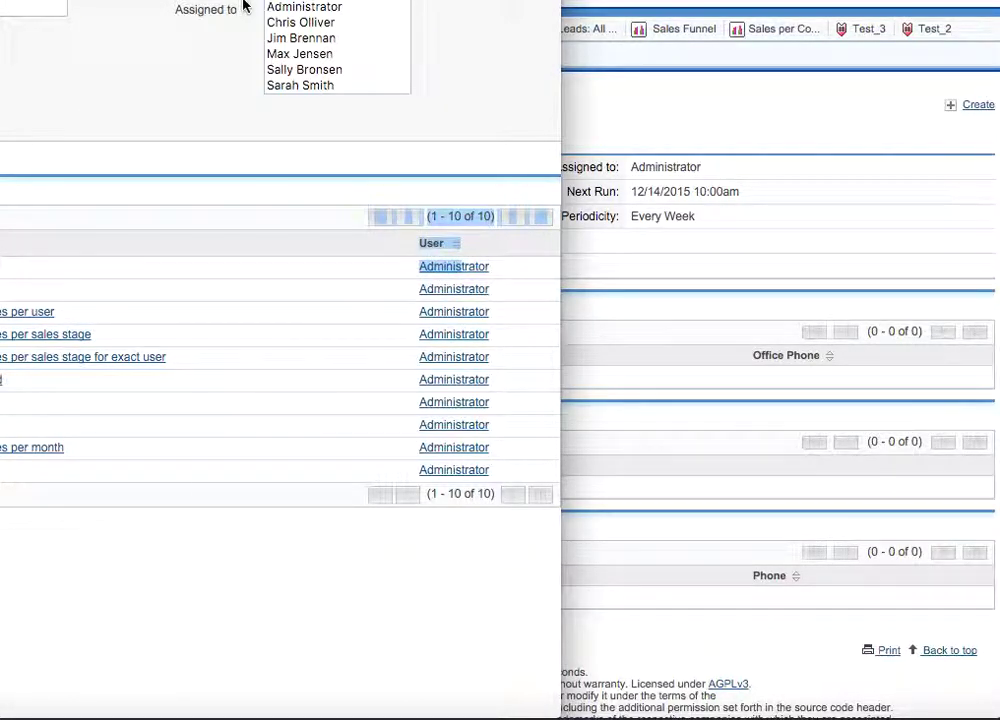
{"action": "left_click_drag", "start_coordinate": [130, 0], "coordinate": [413, 60]}
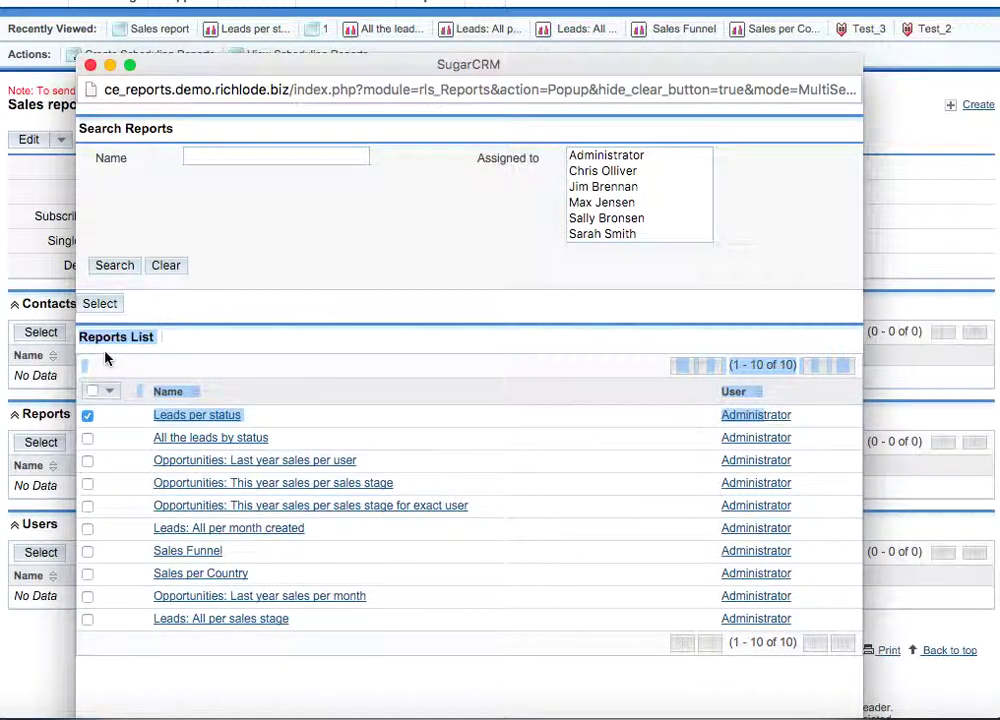
{"action": "left_click", "coordinate": [104, 306]}
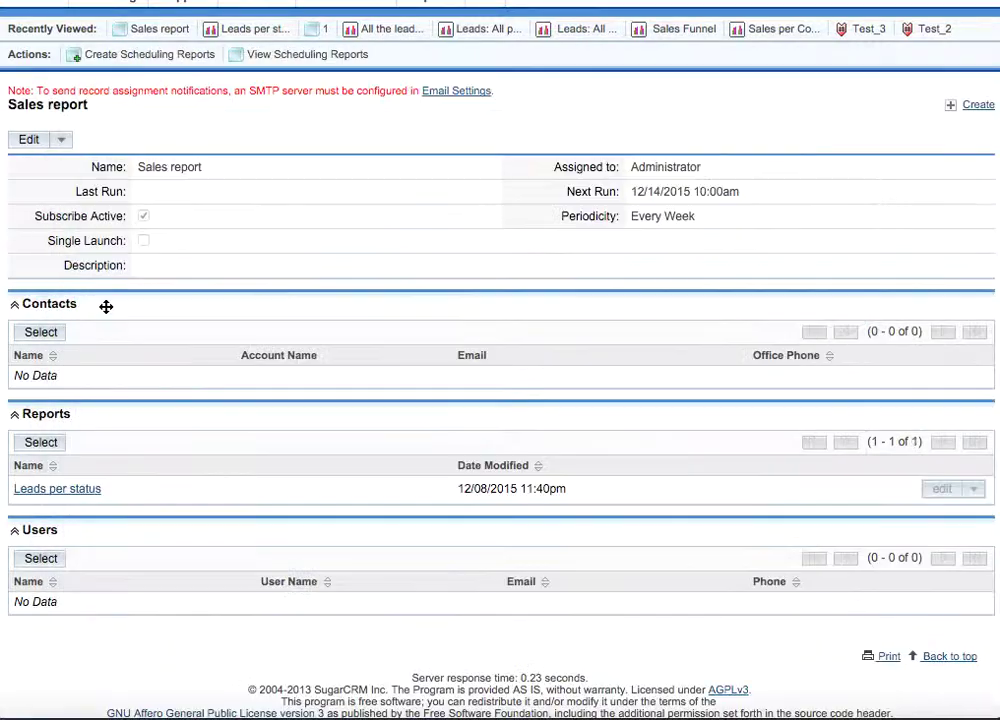
Add the VP Sales, Account Rep and Senior Account Rep as schedule recipients.
{"action": "left_click", "coordinate": [38, 559]}
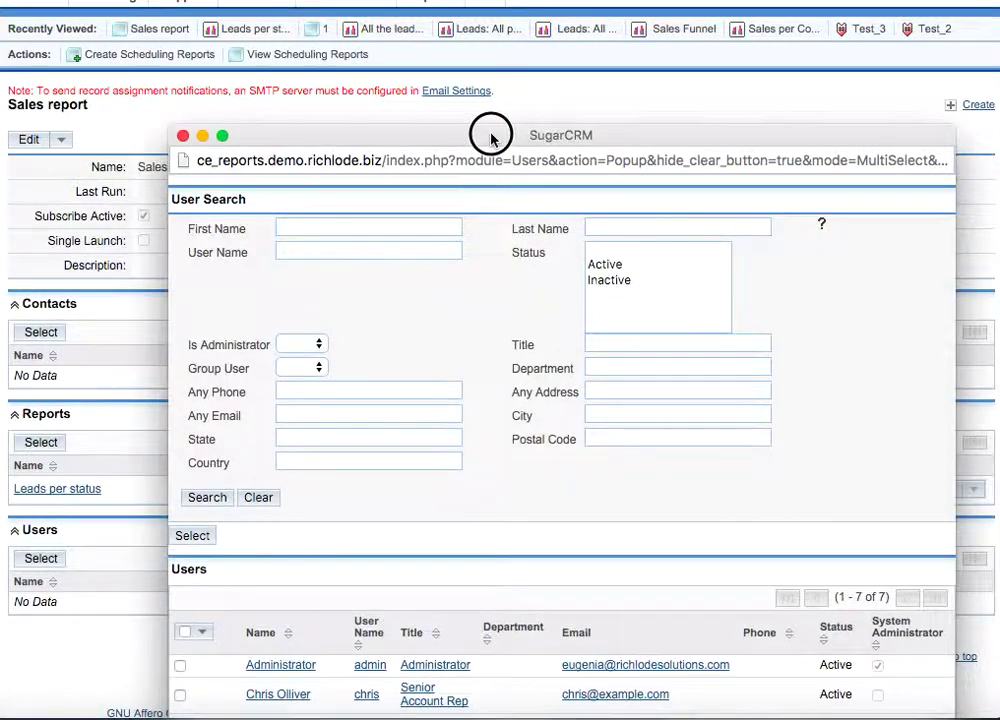
{"action": "mouse_move", "coordinate": [491, 139]}
{"action": "left_mouse_down"}
{"action": "mouse_move", "coordinate": [452, 3]}
{"action": "mouse_move", "coordinate": [433, 0]}
{"action": "left_mouse_up"}
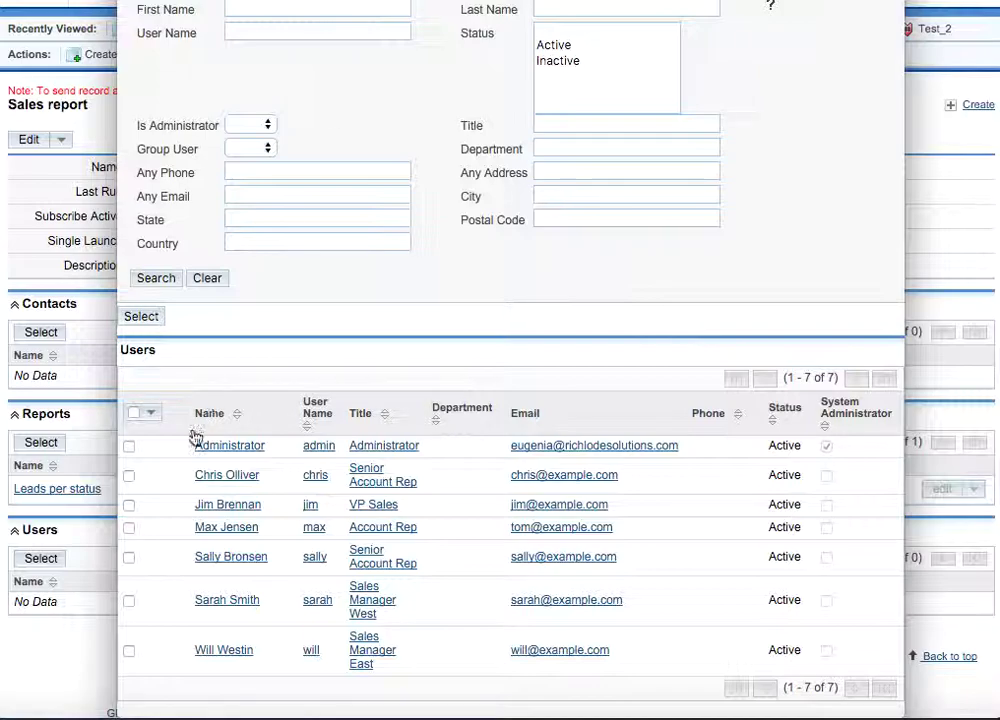
{"action": "left_click", "coordinate": [128, 528]}
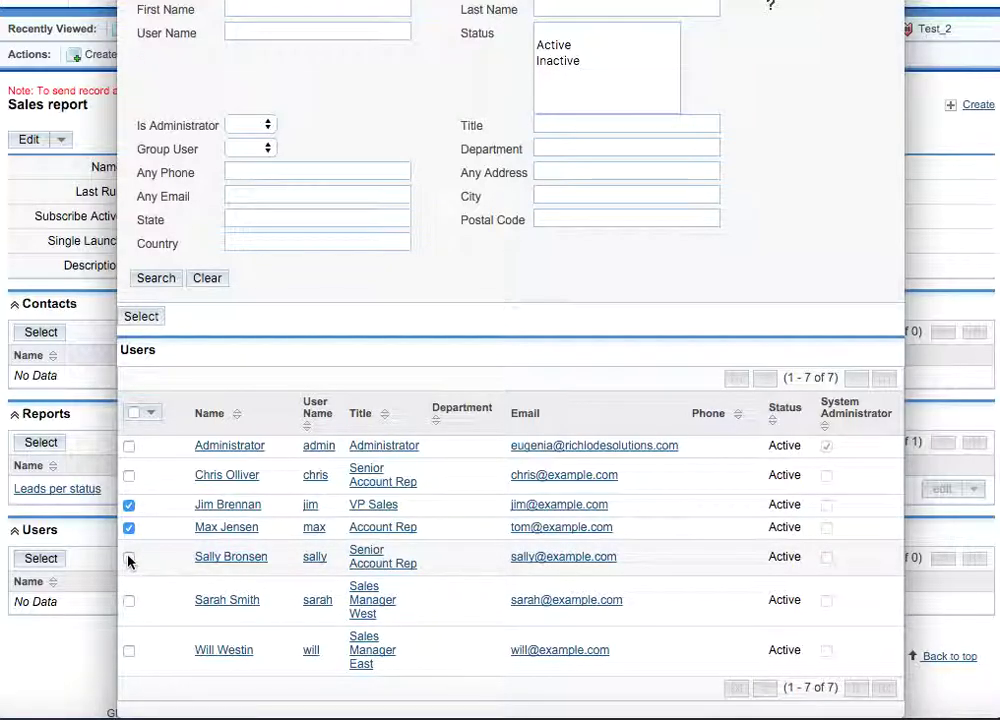
{"action": "left_click", "coordinate": [128, 558]}
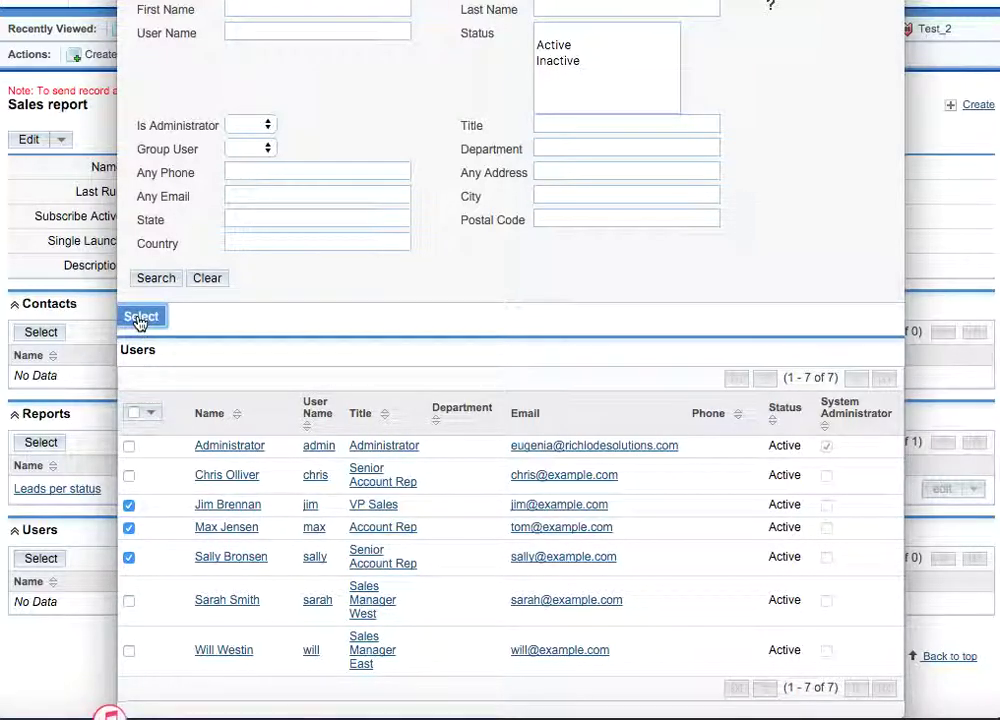
{"action": "left_click", "coordinate": [140, 318]}
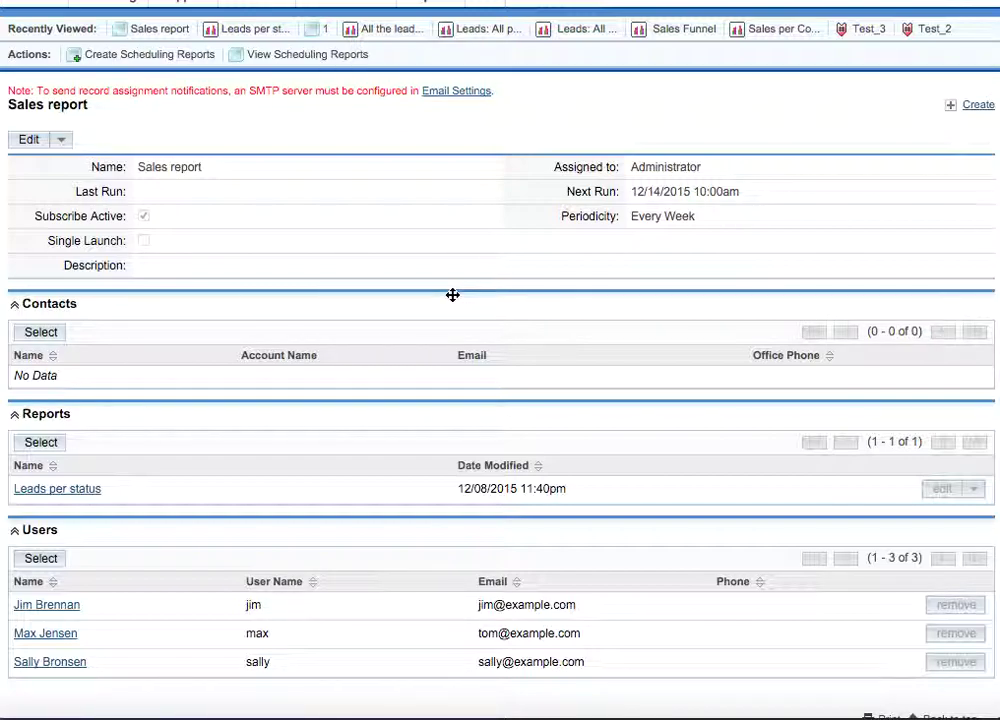
{"action": "scroll", "coordinate": [452, 295], "scroll_direction": "down", "scroll_amount": 1}
{"action": "scroll", "coordinate": [452, 295], "scroll_direction": "down", "scroll_amount": 2}
{"action": "scroll", "coordinate": [452, 300], "scroll_direction": "up", "scroll_amount": 4}
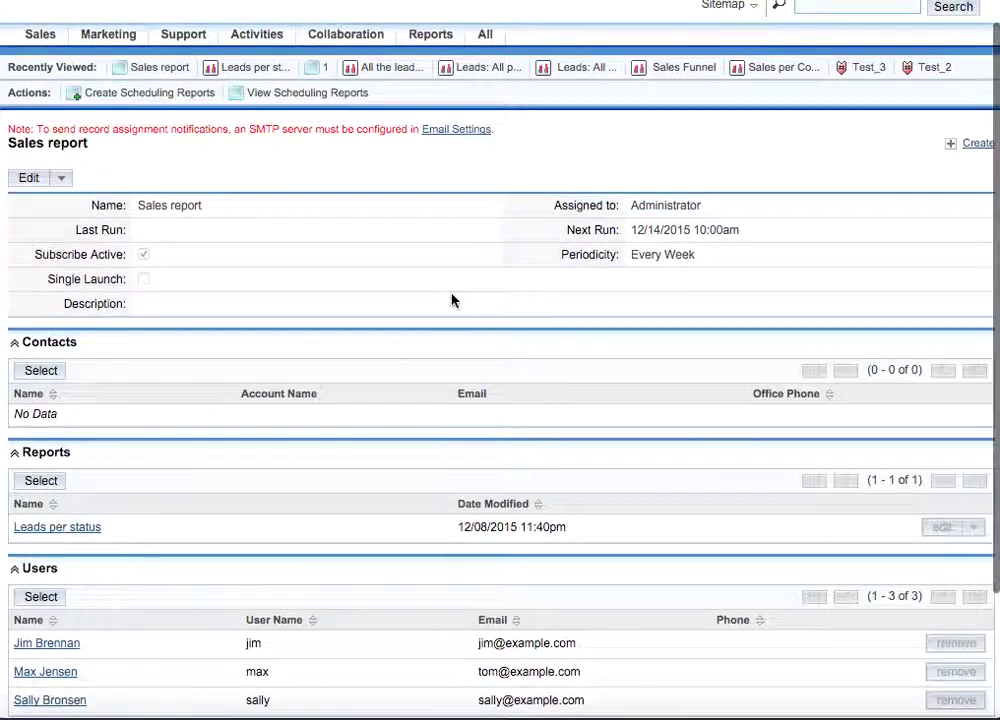